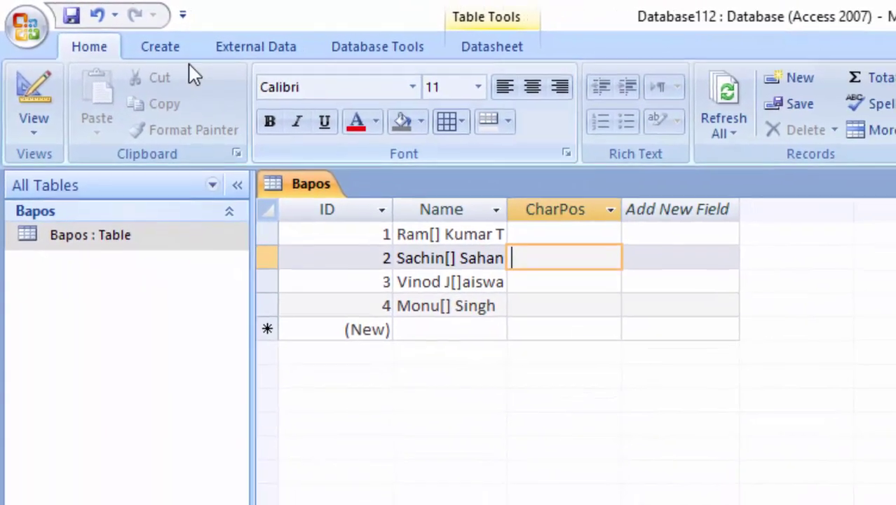
Step: Start a new query in Design view with the Bapos table added
left_click(175, 50)
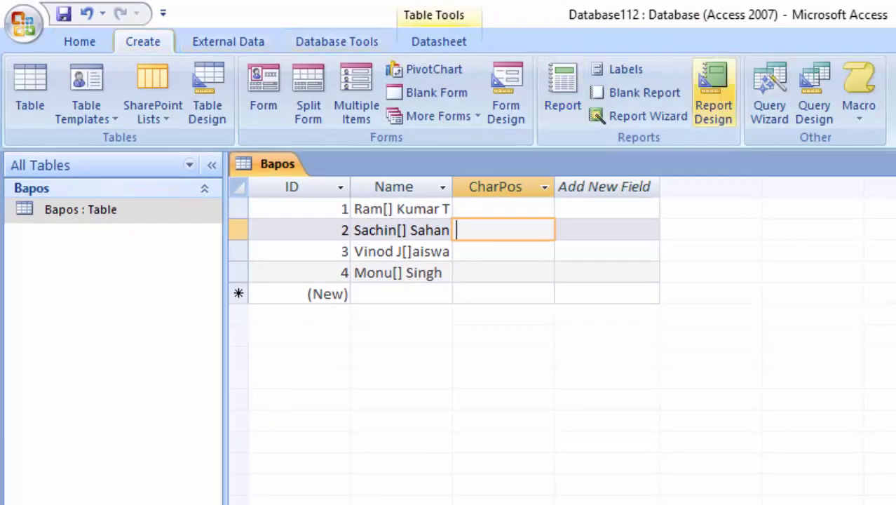
left_click(815, 111)
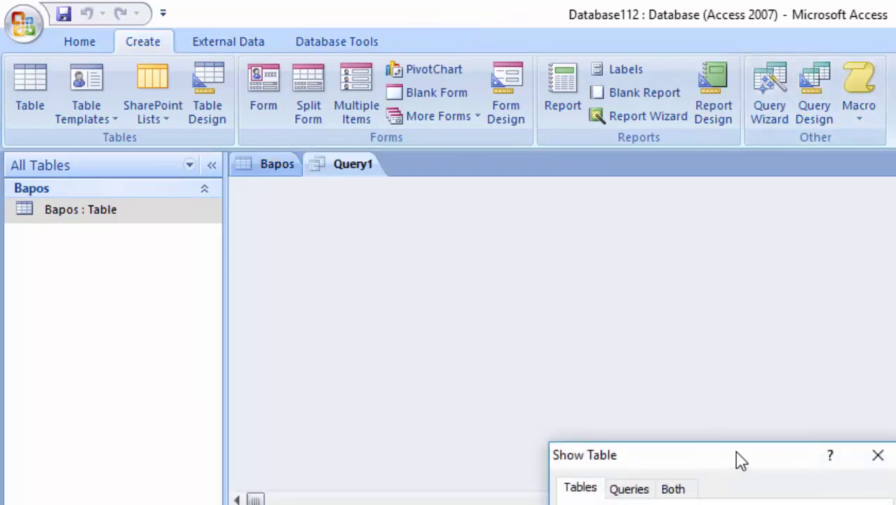
left_click_drag(740, 454, 740, 267)
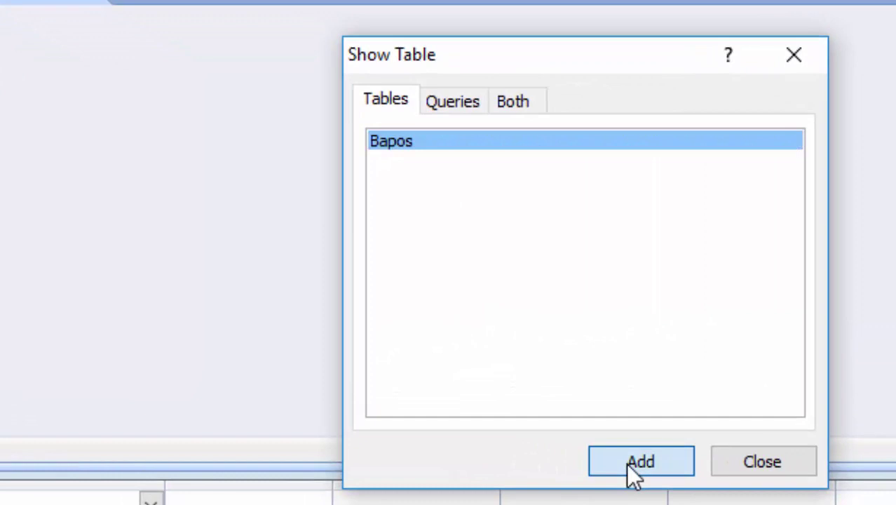
left_click(701, 474)
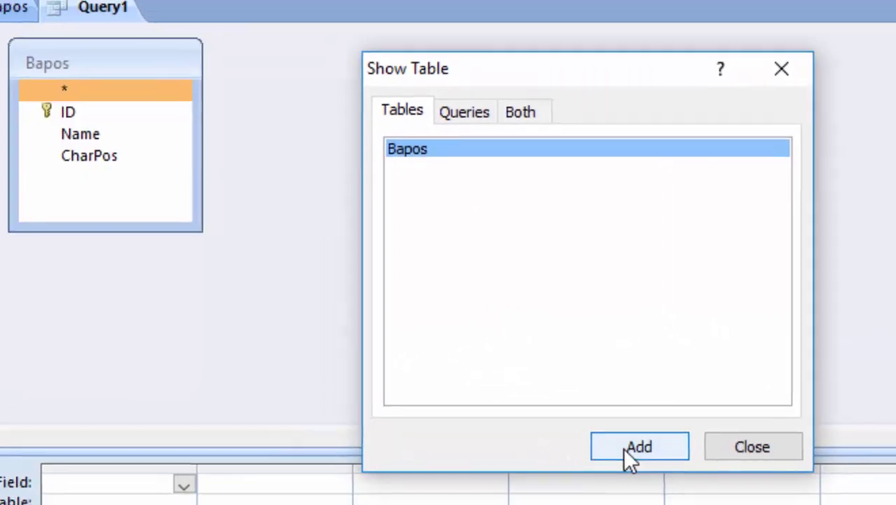
left_click(741, 425)
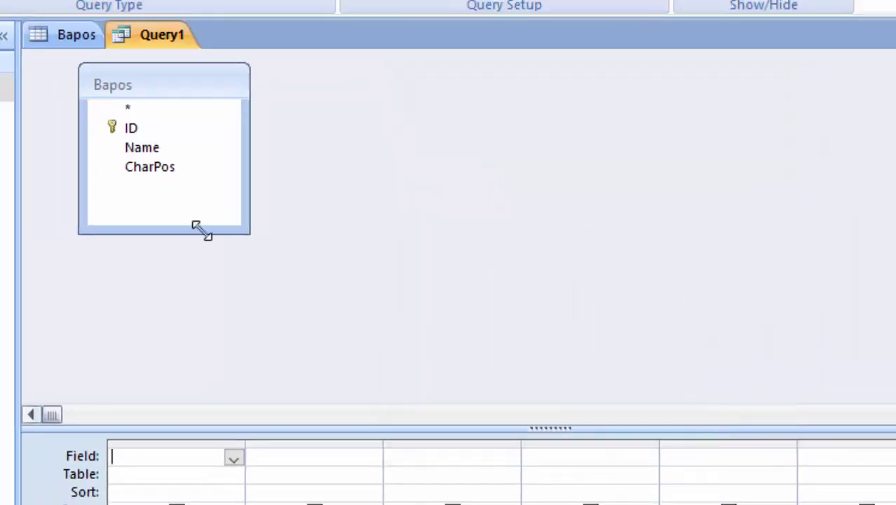
Step: Add the ID, Name and CharPos fields to the grid and bring up CharPos's shortcut menu
double_click(154, 131)
double_click(153, 150)
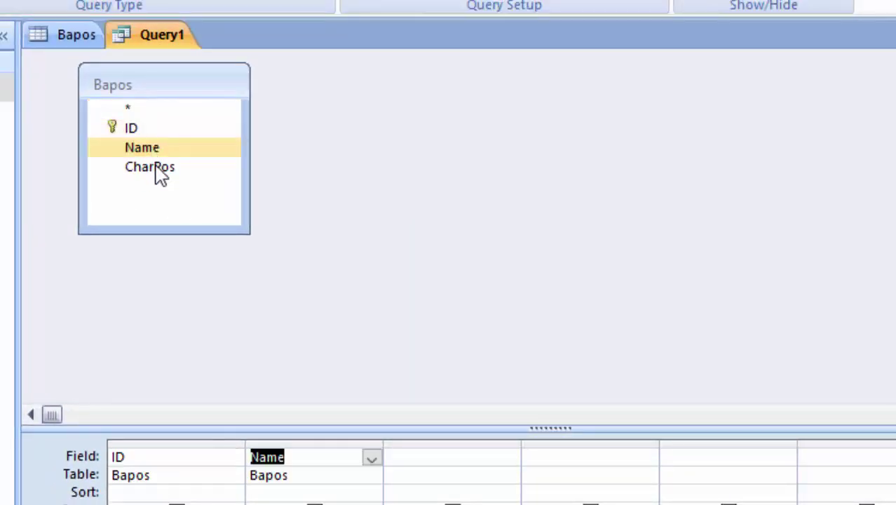
double_click(150, 167)
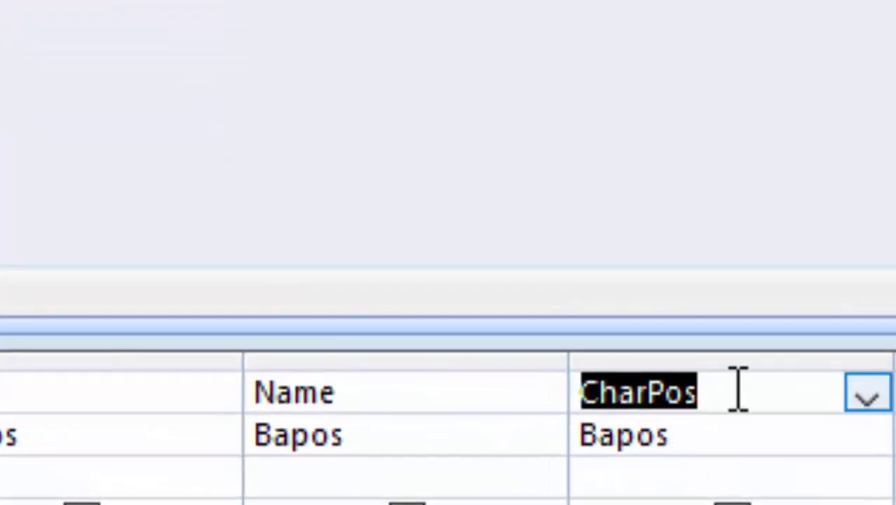
right_click(605, 382)
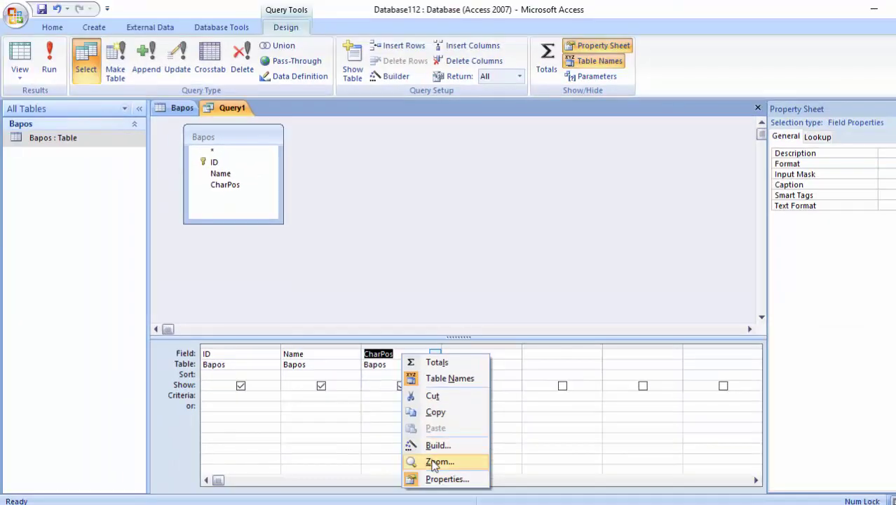
Step: Set CharPos to instr([Name],"w") in the Zoom box and run the query, giving 15, 0, 13, 0
left_click(466, 458)
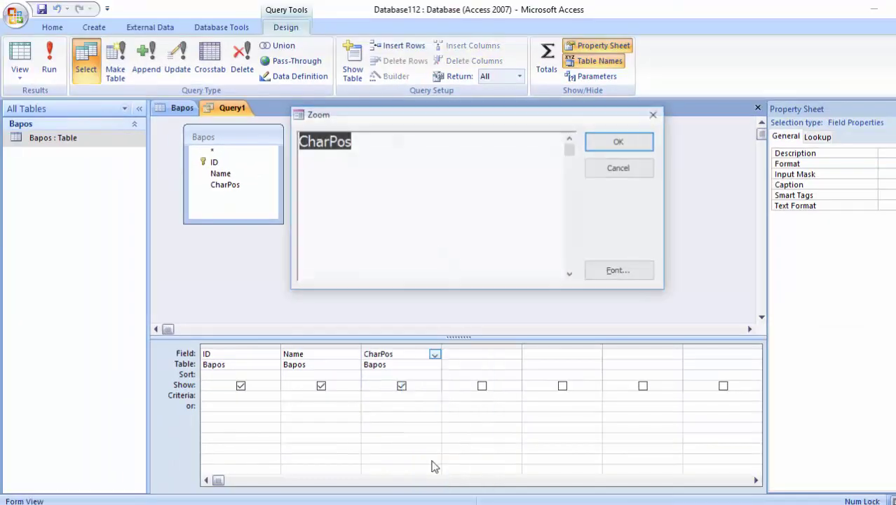
left_click(392, 139)
type(":i")
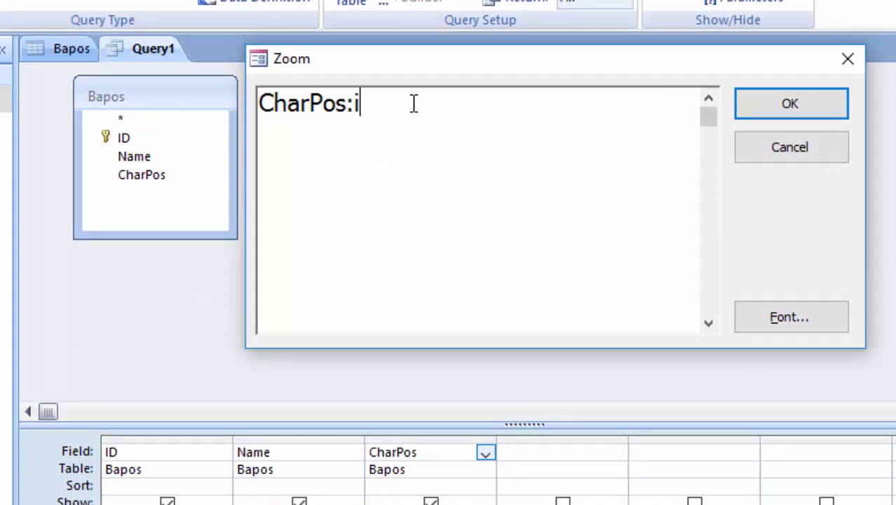
type("nst")
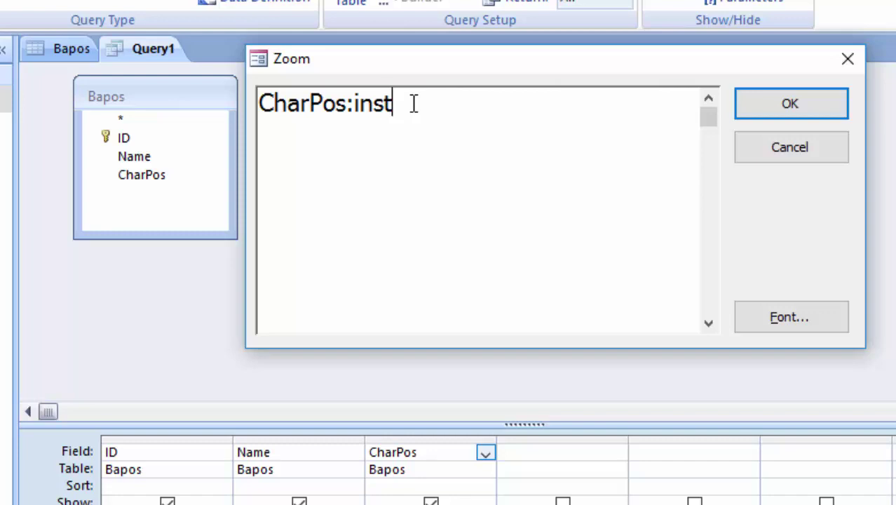
type("r")
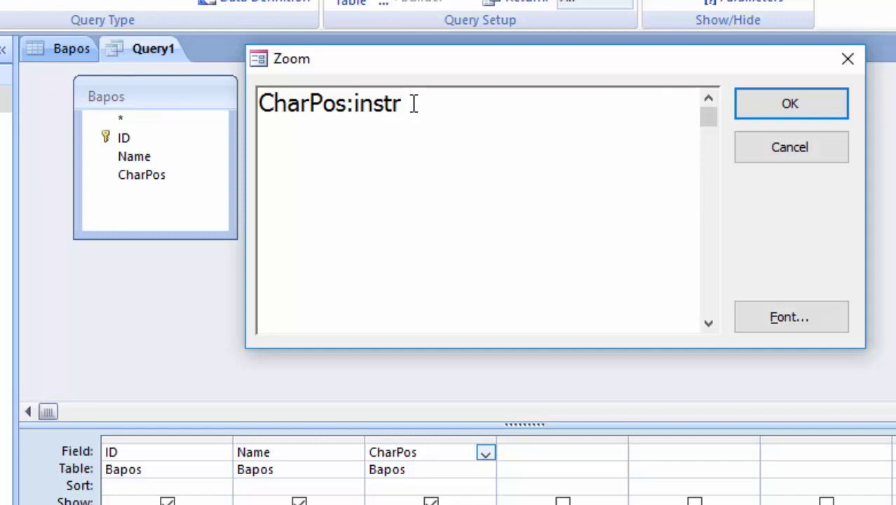
type("(")
type("[N")
type("ame],")
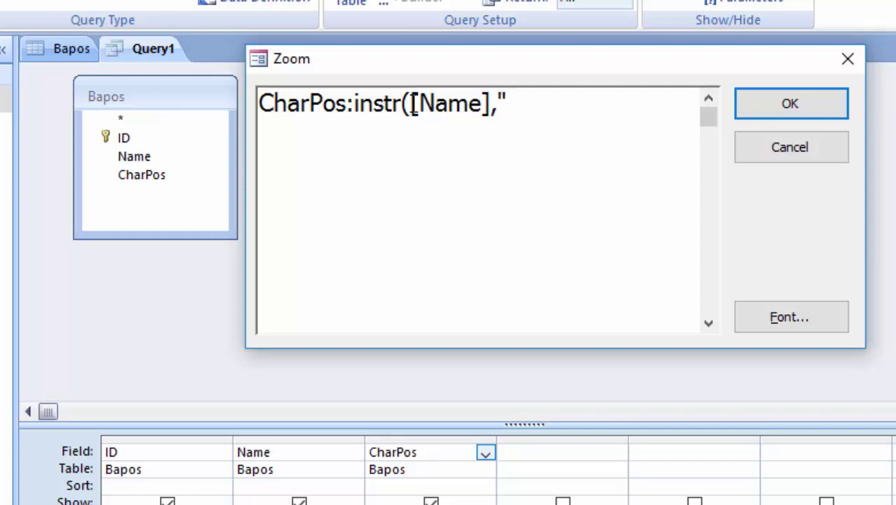
type("a")
key("BackSpace")
key("BackSpace")
type("w")
type("\")")
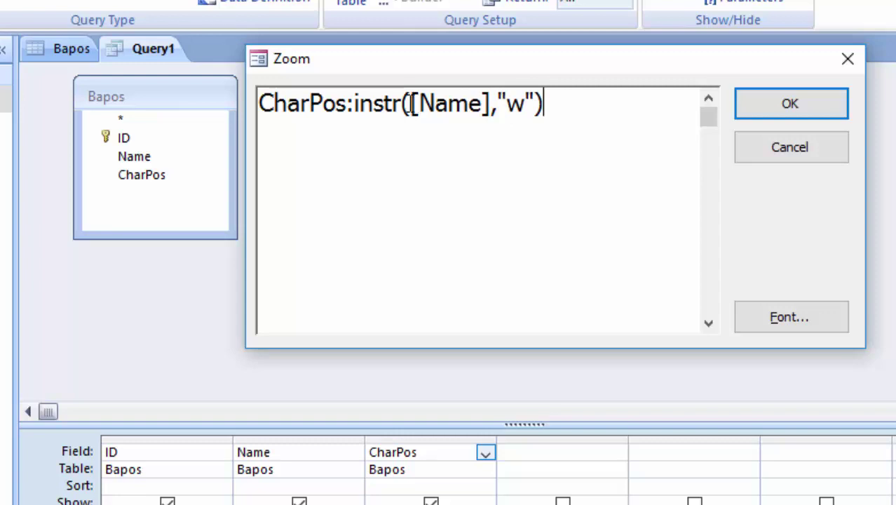
left_click(748, 114)
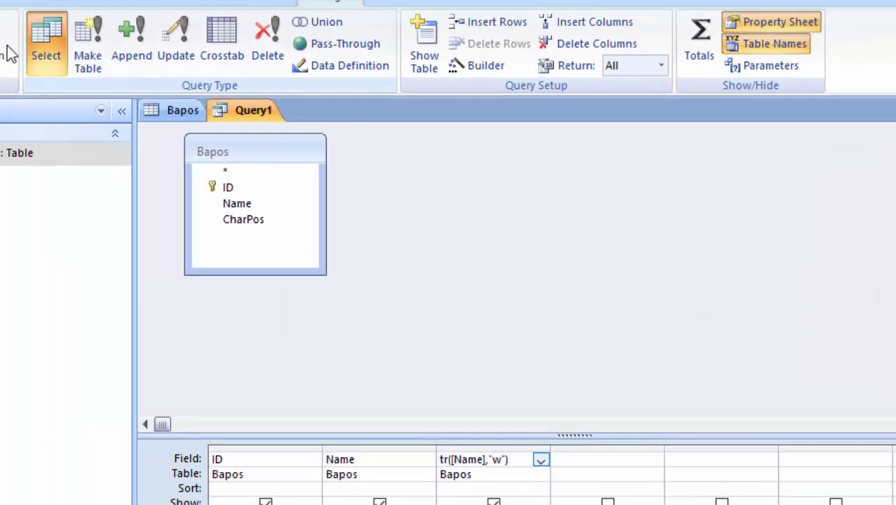
left_click(8, 54)
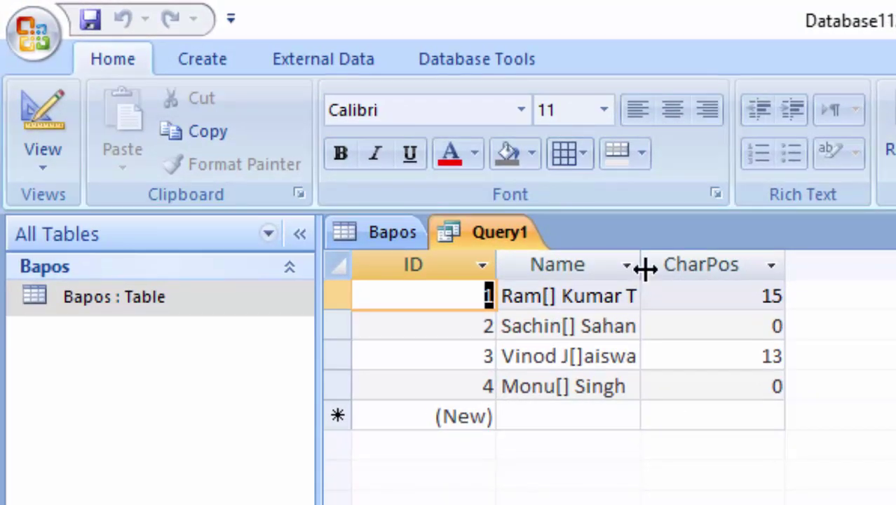
Step: Autofit the Name column and add a fifth record with a name starting with W, whose CharPos is 1
double_click(640, 264)
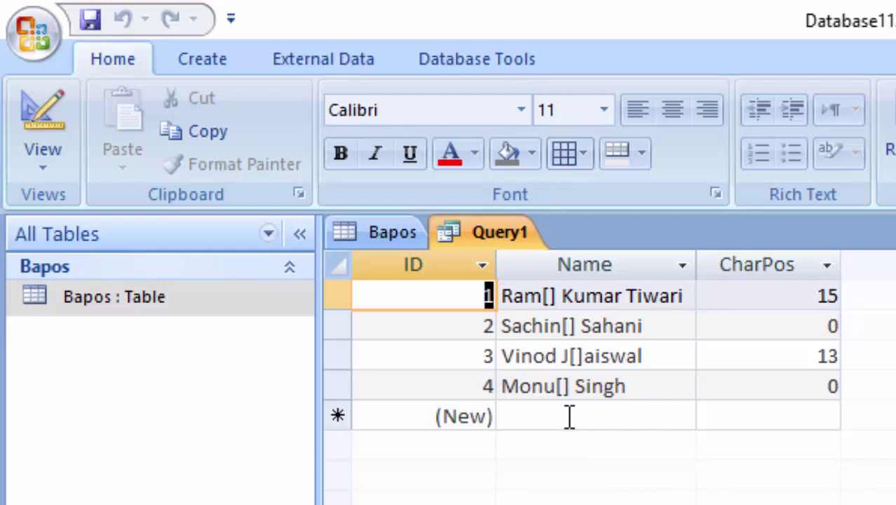
left_click(565, 416)
type("W")
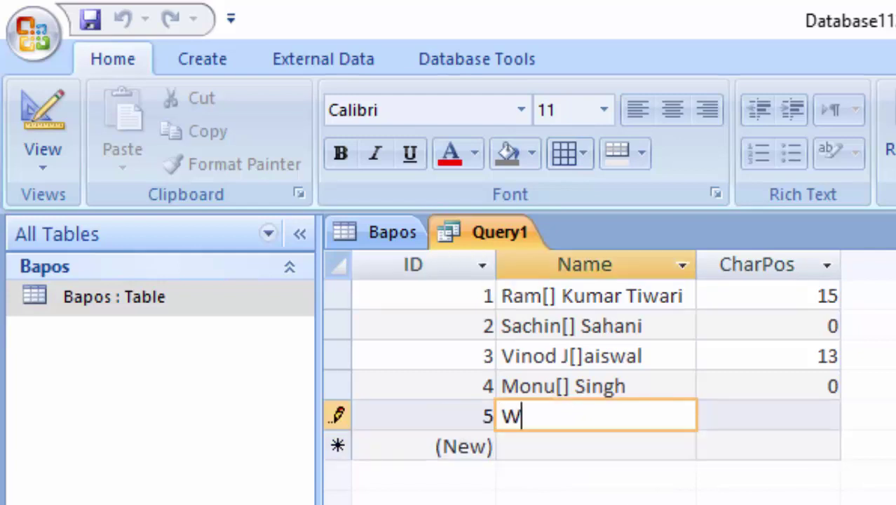
type("asee")
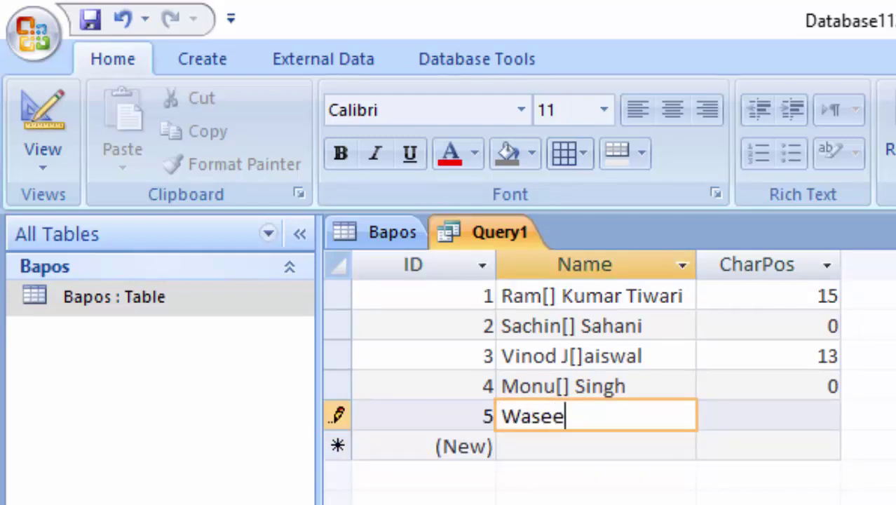
type("m")
key("Tab")
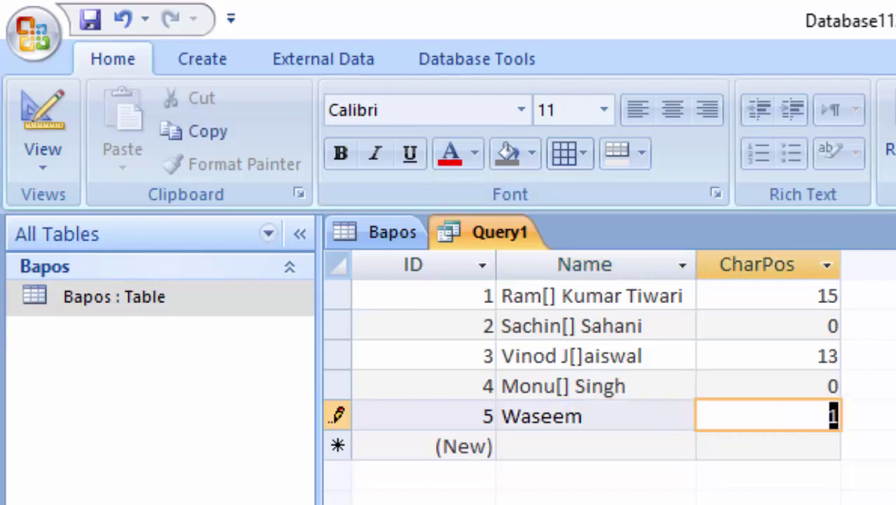
left_click(772, 415)
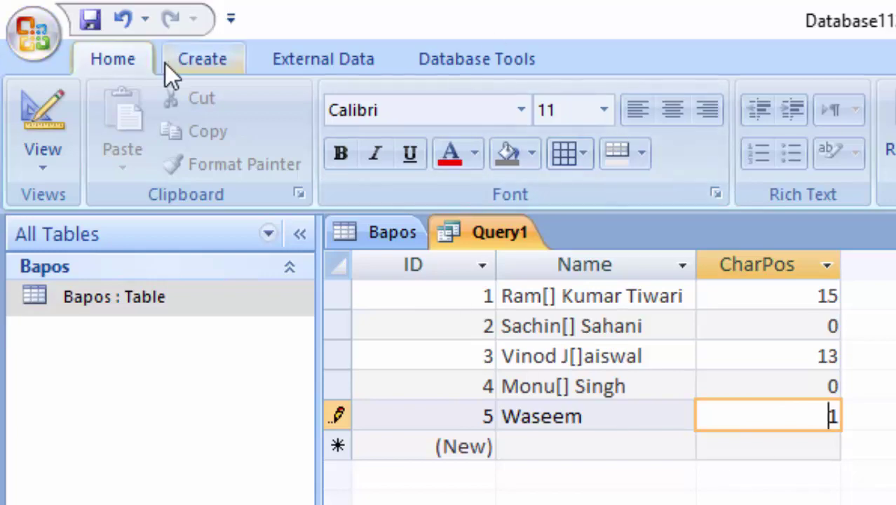
left_click(483, 237)
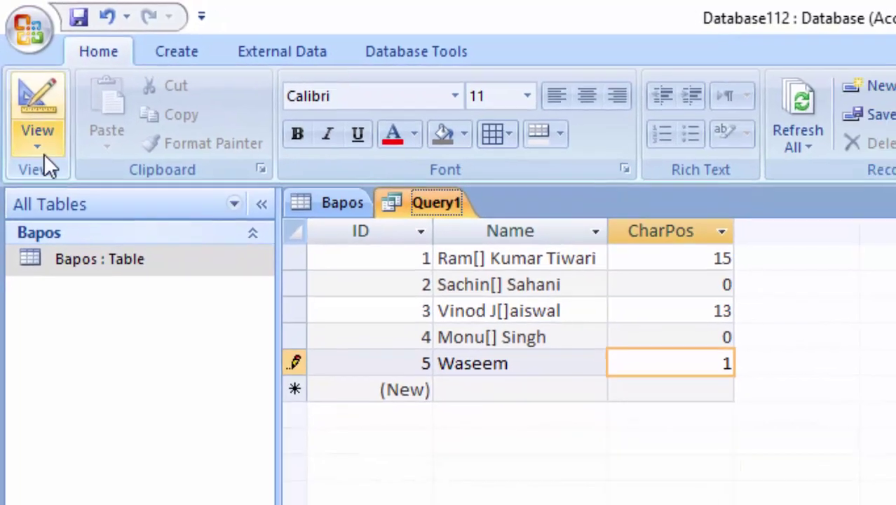
left_click(44, 154)
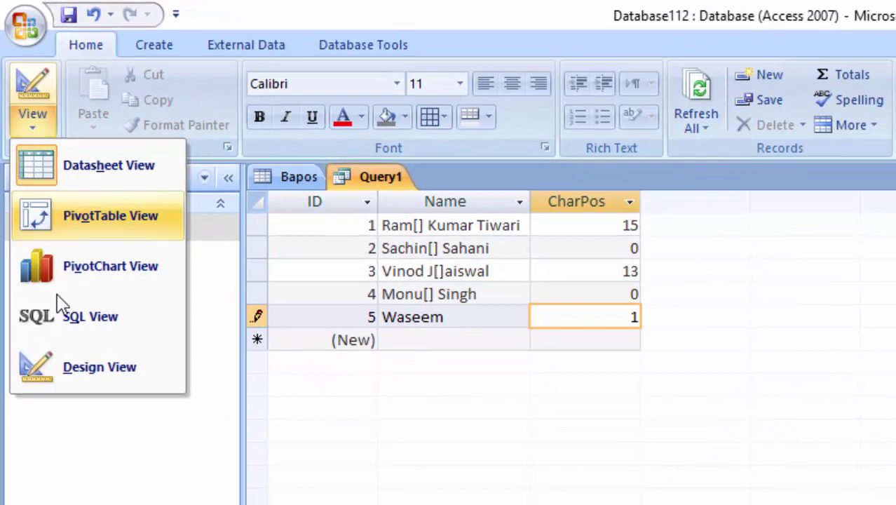
Step: Back in design view, type Left: in the next Field cell and open it in the Zoom box
left_click(59, 369)
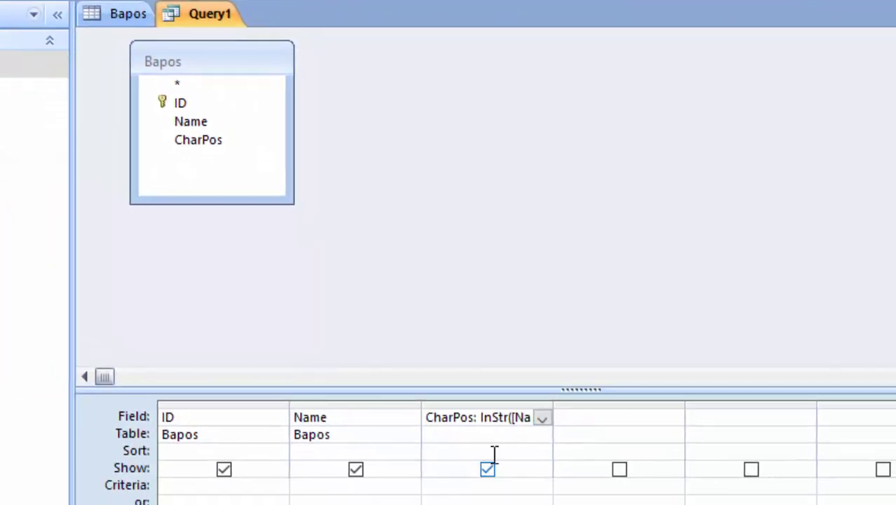
left_click(568, 415)
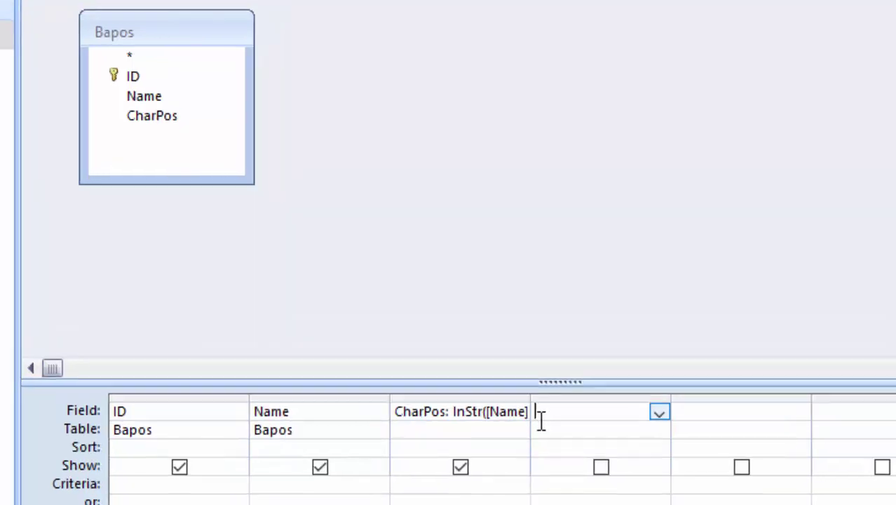
type("Le")
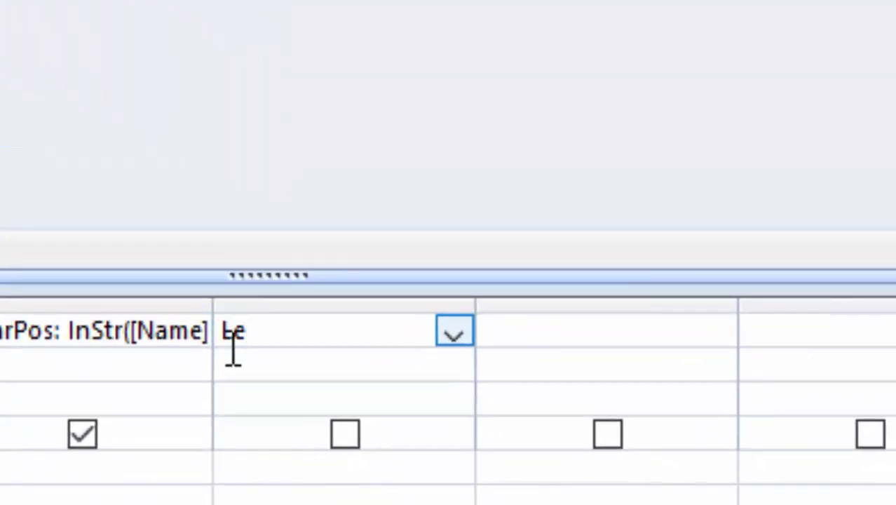
type("ft:")
right_click(312, 327)
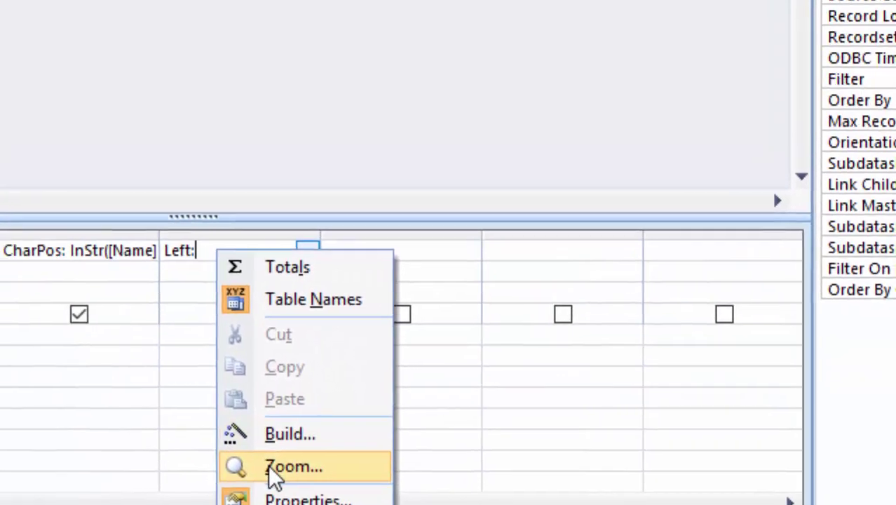
left_click(274, 474)
Step: Define the field as Left:Left([Name],[CharPos]) and run the query to see the results
left_click(197, 162)
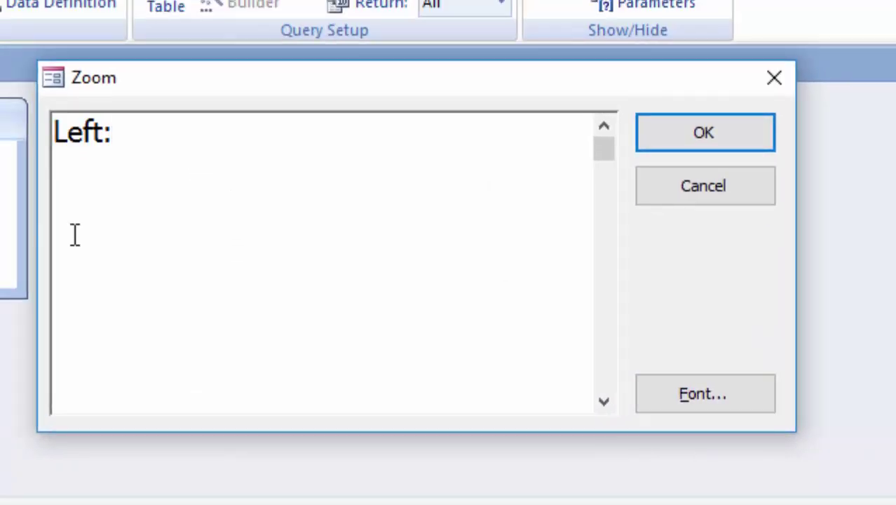
type("L")
type("eft")
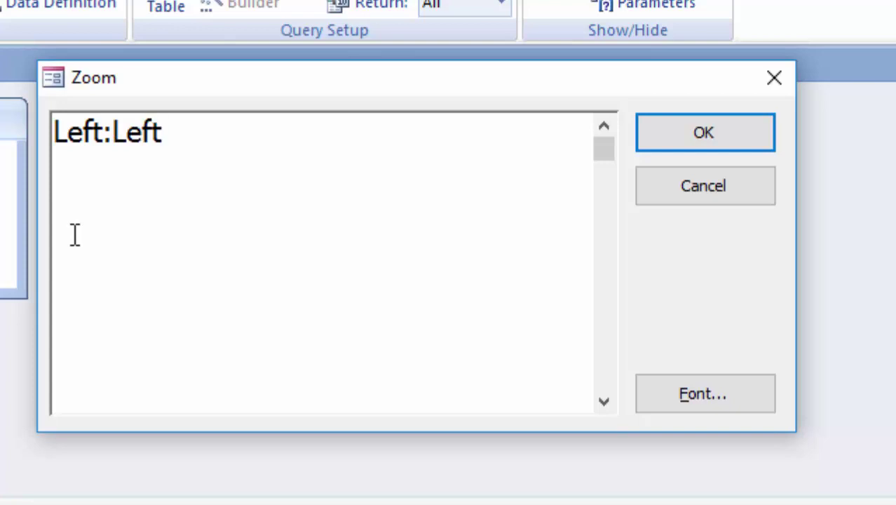
type("(")
type("[")
type("Name")
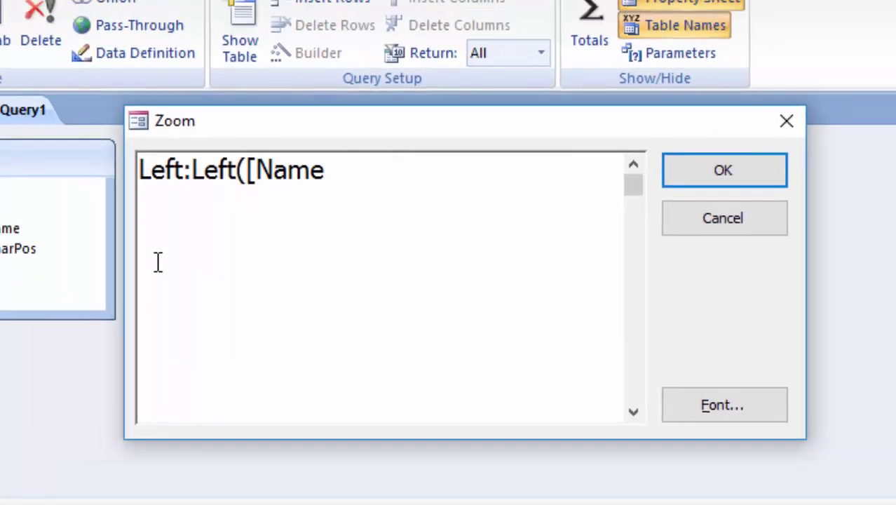
type("]")
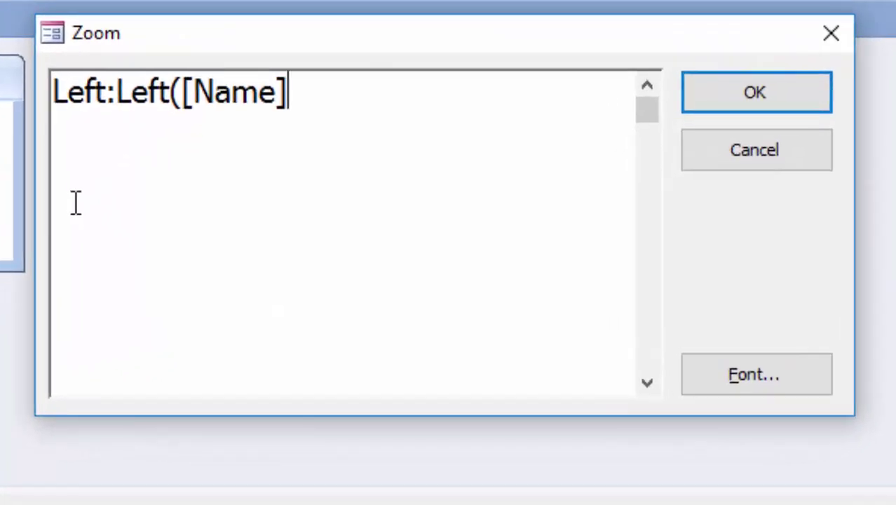
type(",")
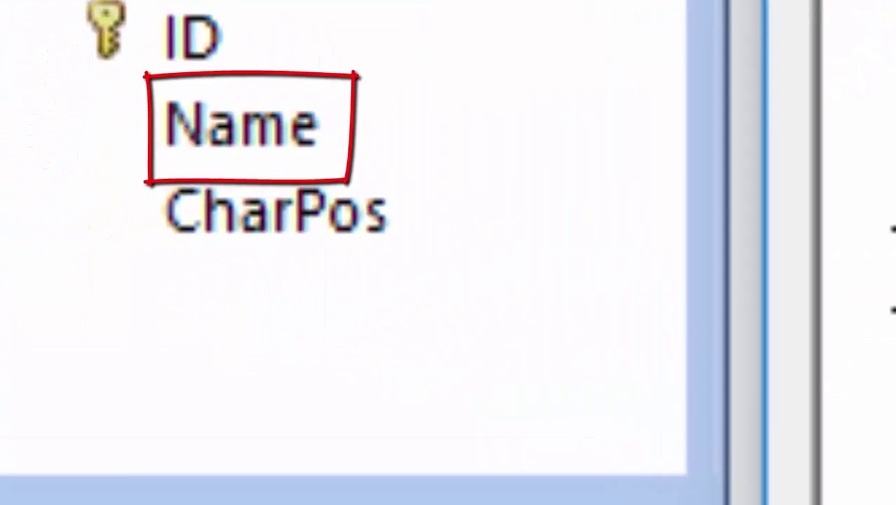
type("[")
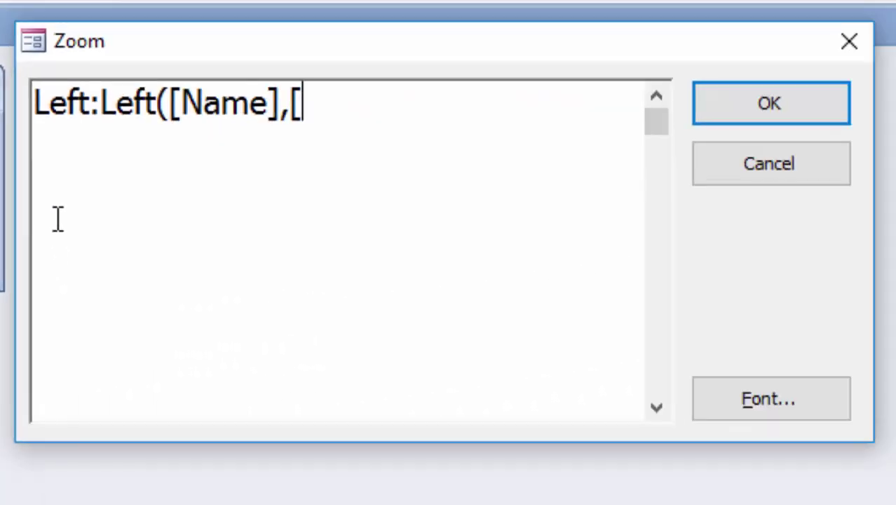
type("c")
key("BackSpace")
type("Ch")
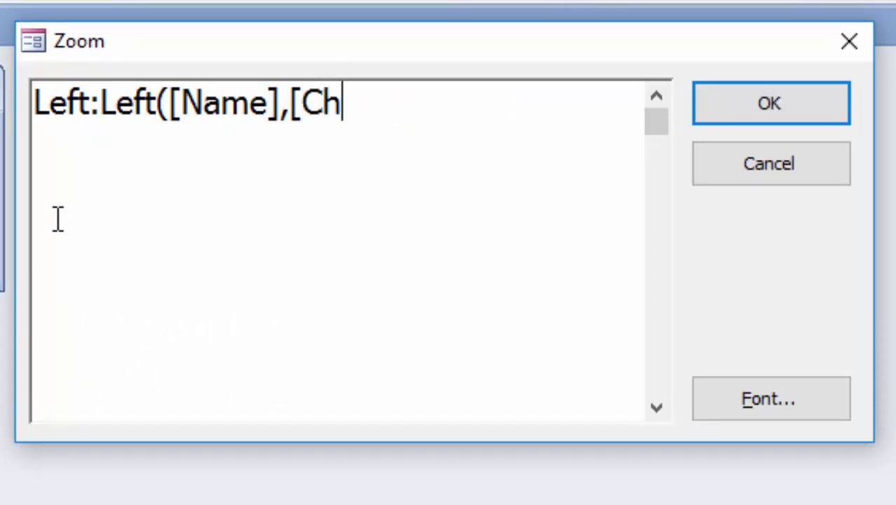
type("ar")
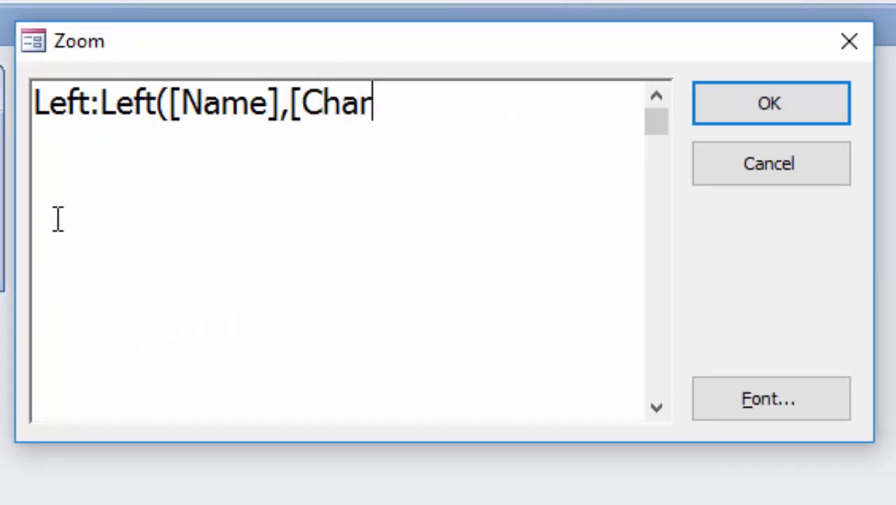
type("p")
key("BackSpace")
type("P")
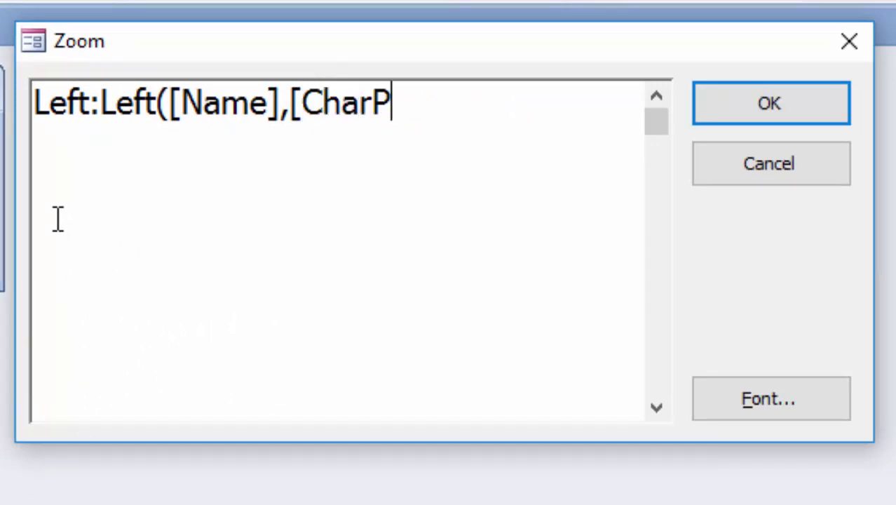
type("os]")
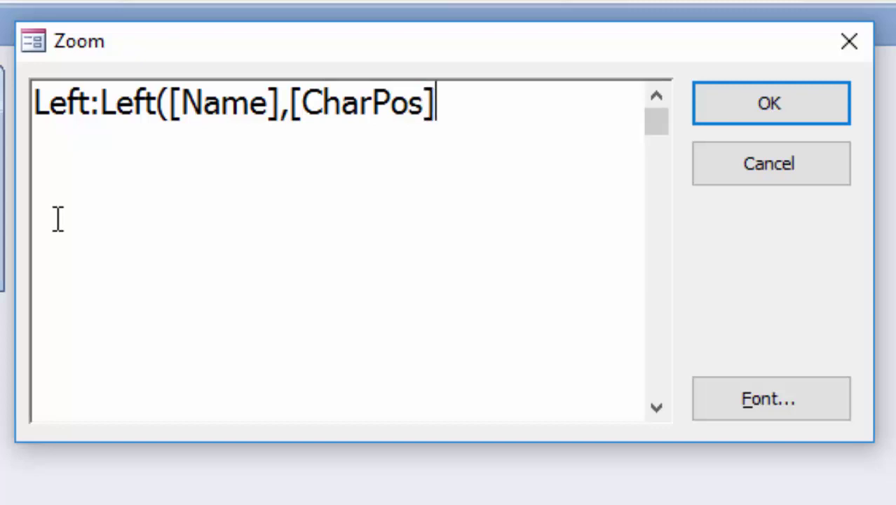
type(")")
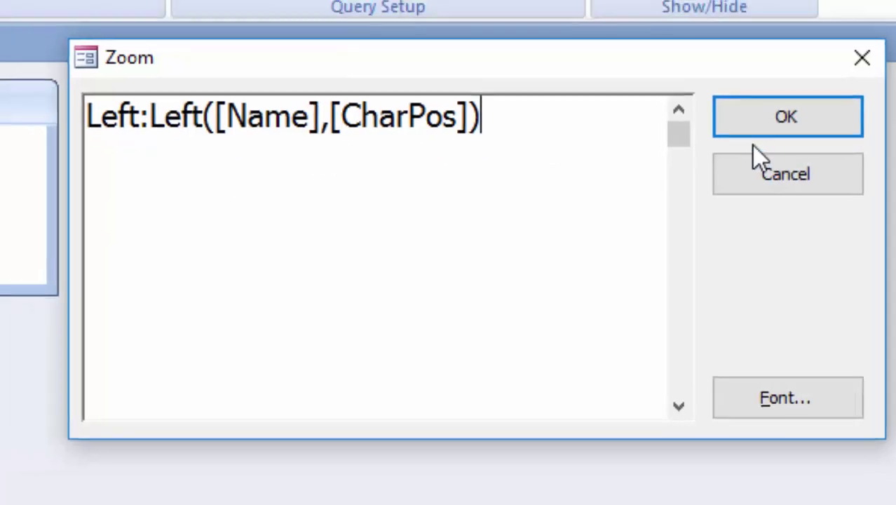
left_click(771, 103)
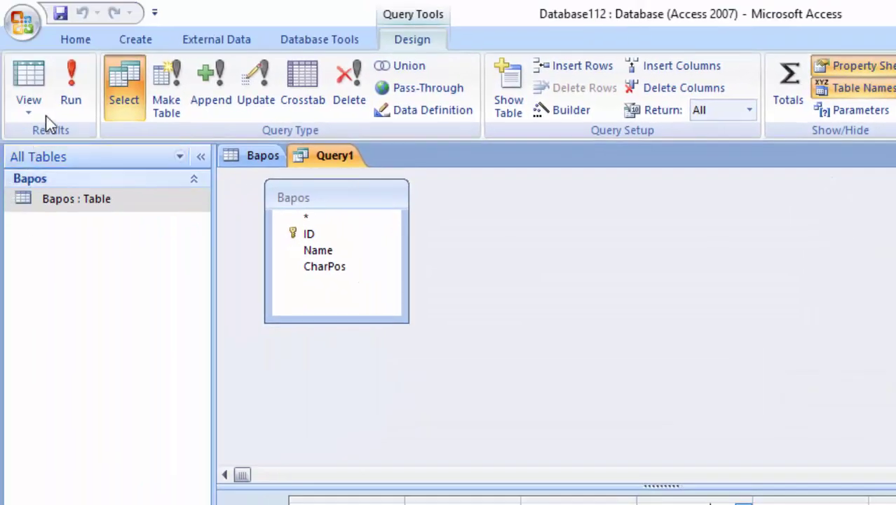
left_click(65, 95)
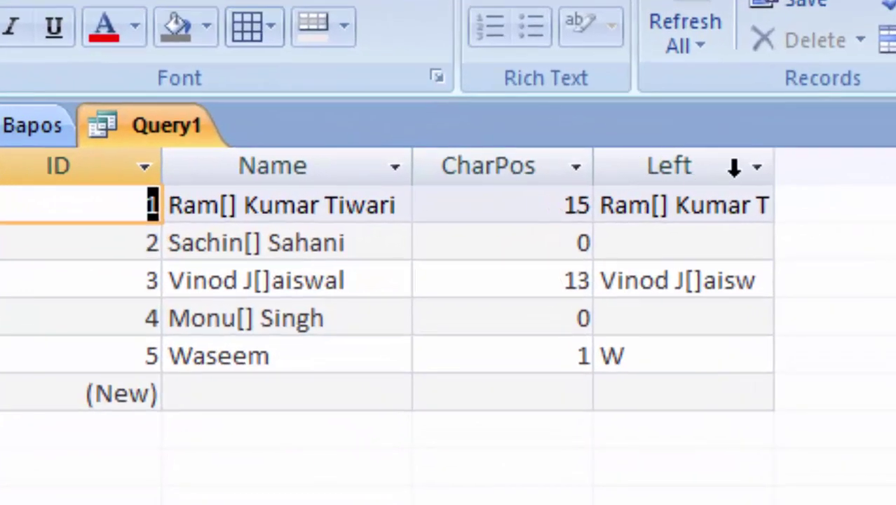
Step: Autofit the Left column's width, then select the CharPos column
double_click(774, 169)
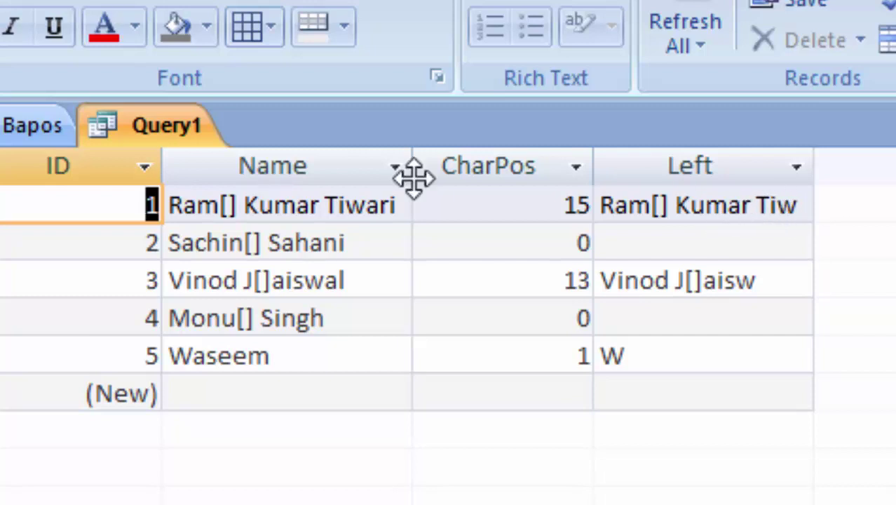
left_click(493, 171)
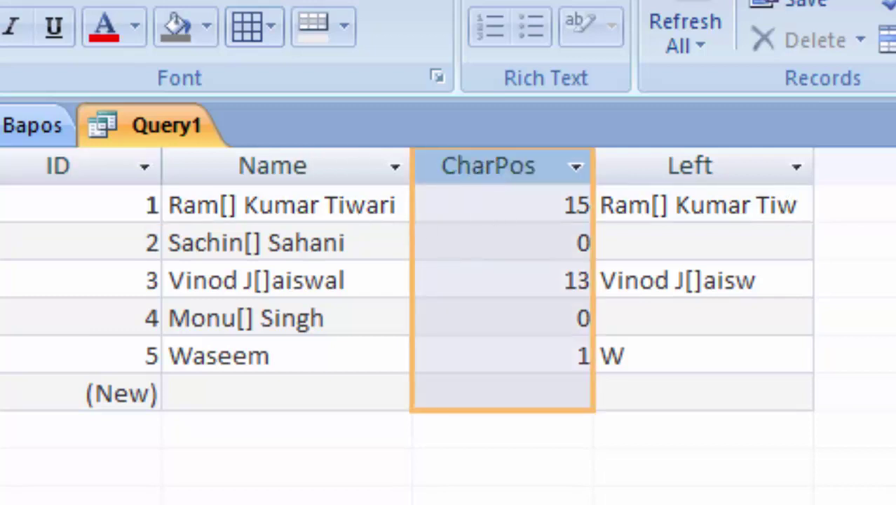
Step: Change the CharPos search letter from "w" to "a" and rerun, giving 2, 2, 10, 0, 2
key("ctrl+period")
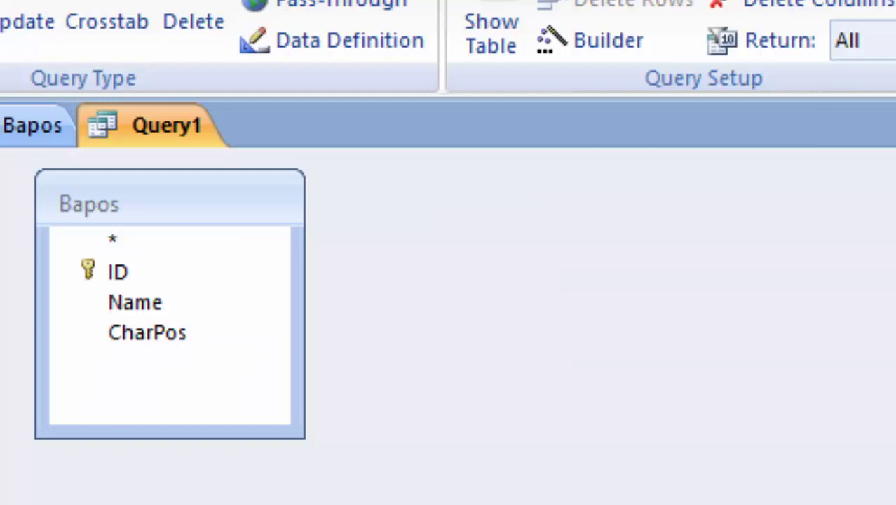
key("shift+F2")
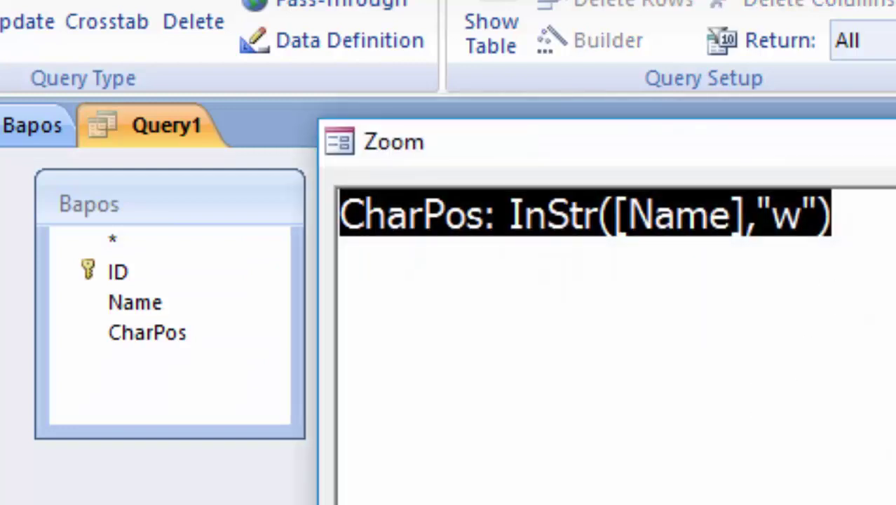
key("End")
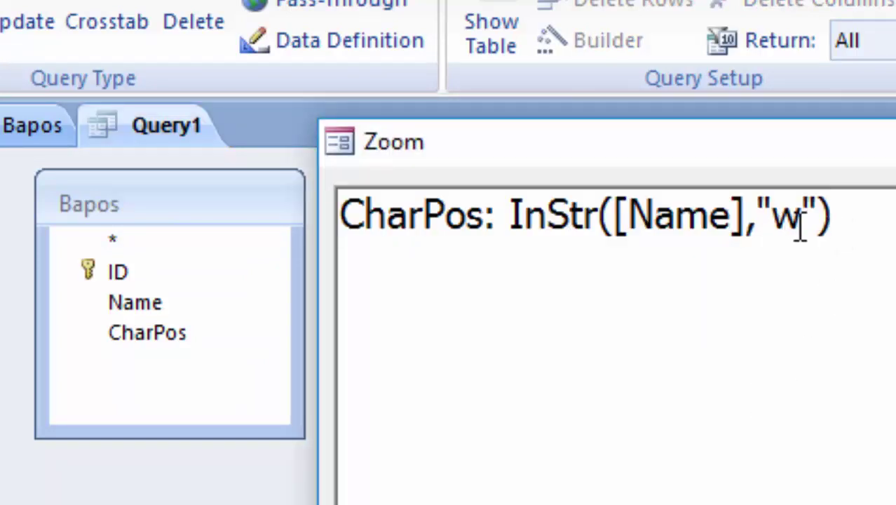
left_click(802, 228)
key("BackSpace")
type("a")
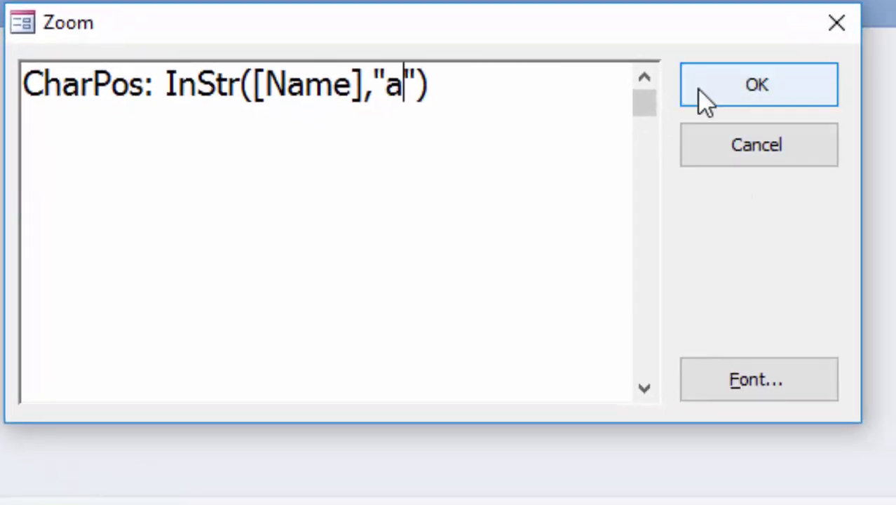
left_click(749, 140)
left_click(55, 75)
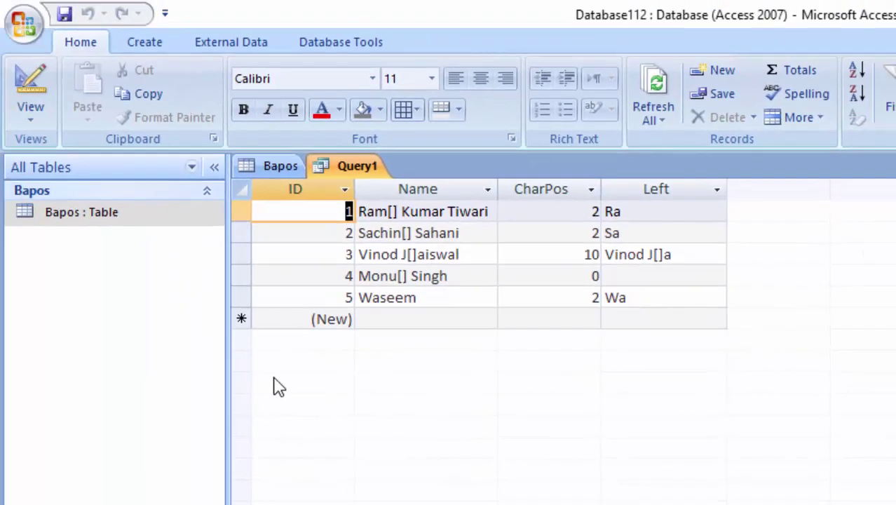
Step: Add a fifth field BrPos:instr([Name],"[") and run it, returning 4, 7, 8, 5, 0
left_click(32, 106)
left_click(35, 347)
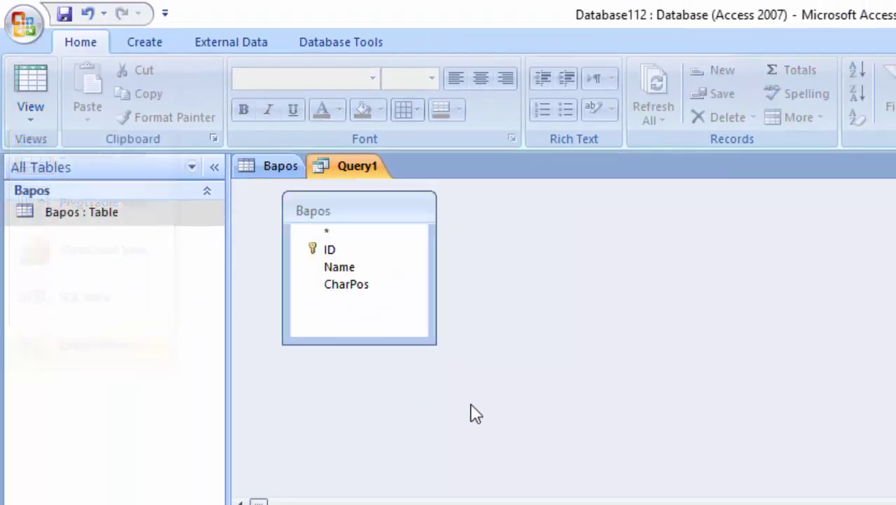
left_click(733, 475)
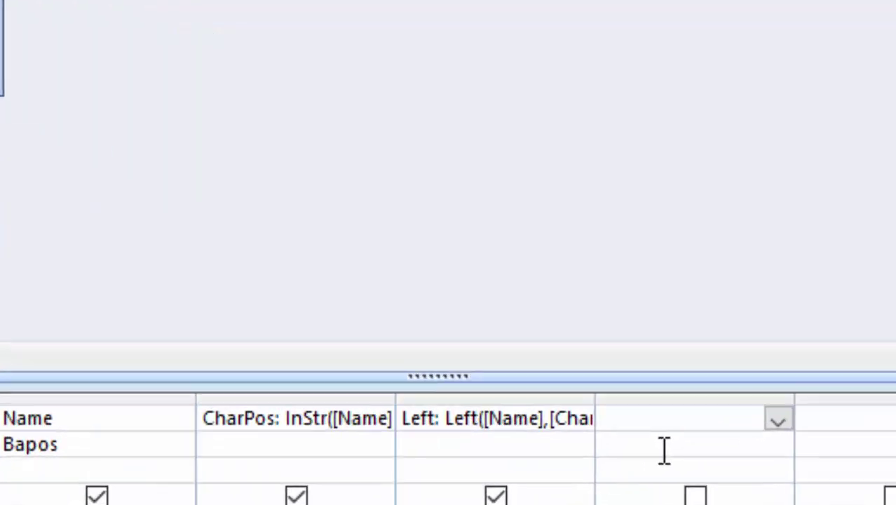
type("Br")
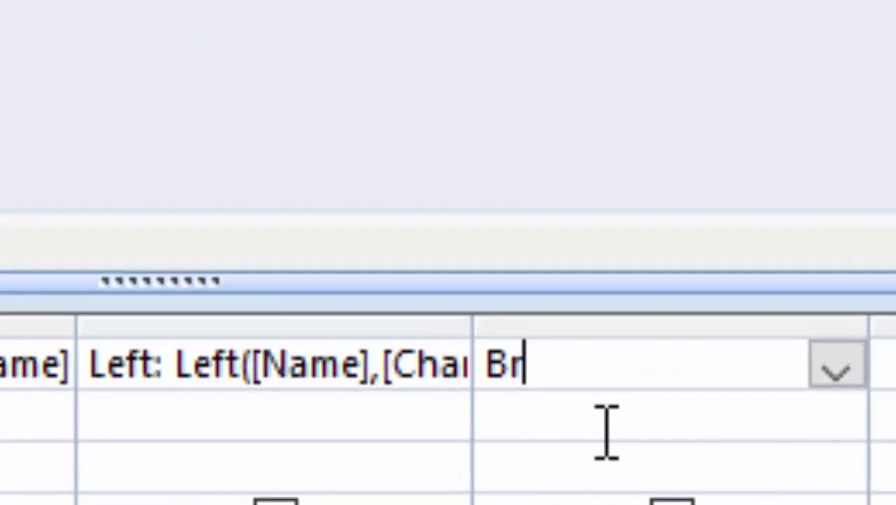
type("Po")
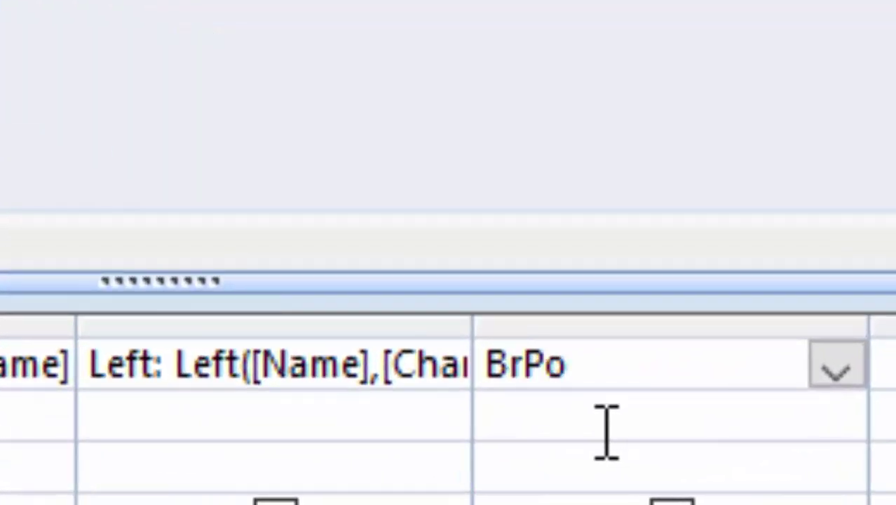
type("s")
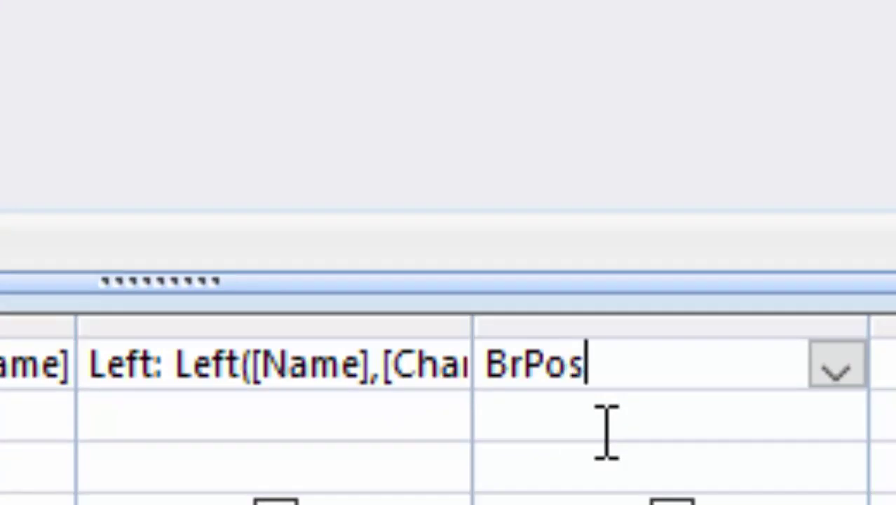
type(":")
type("inst")
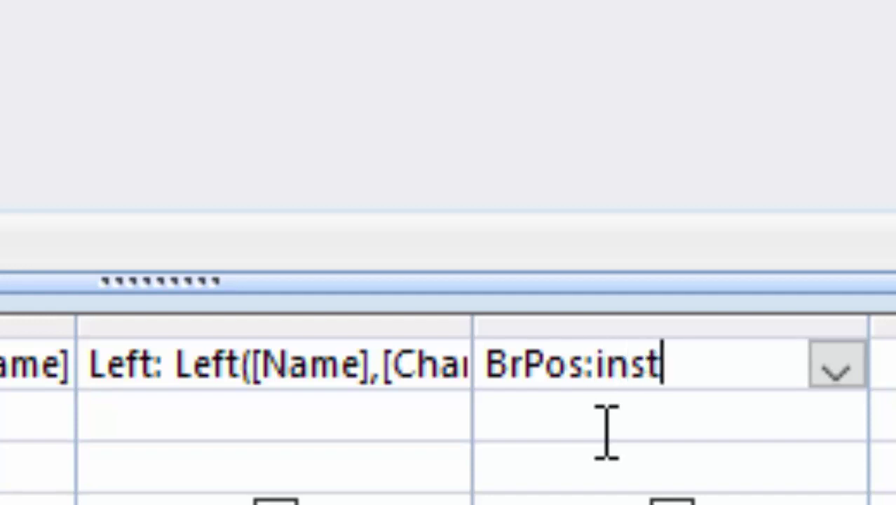
type("r([")
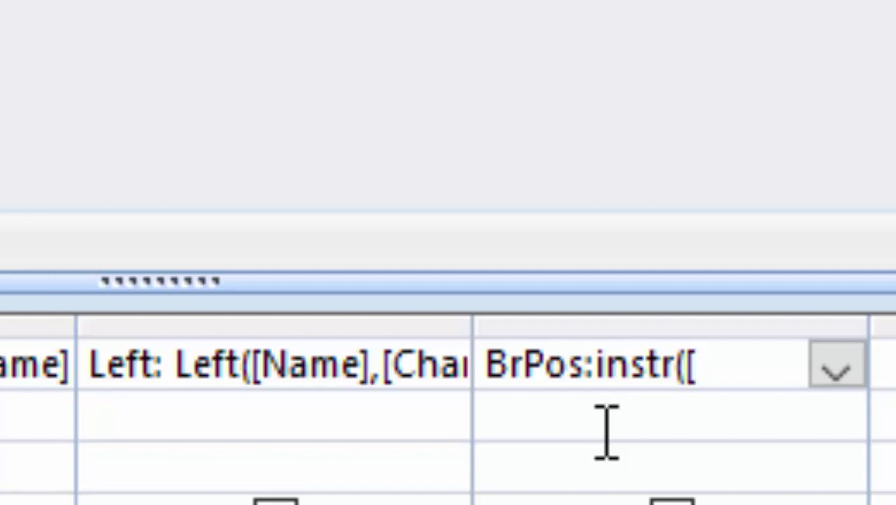
type("Na")
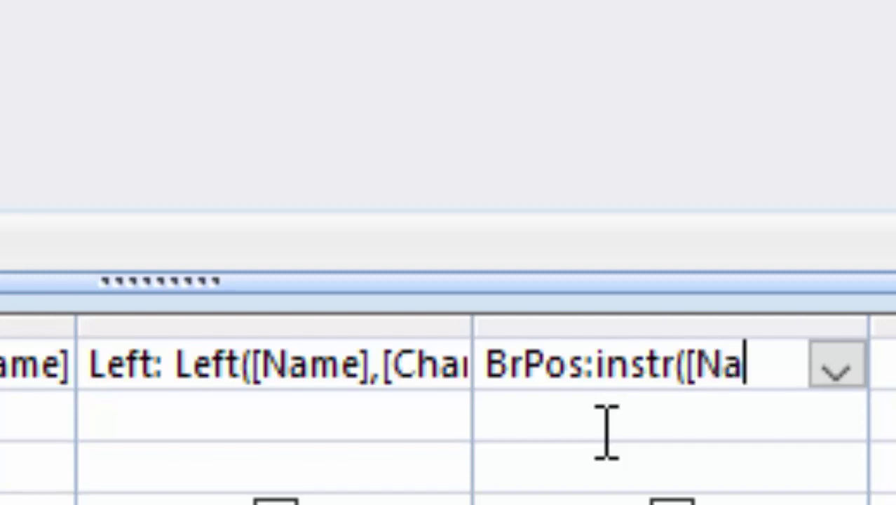
type("me")
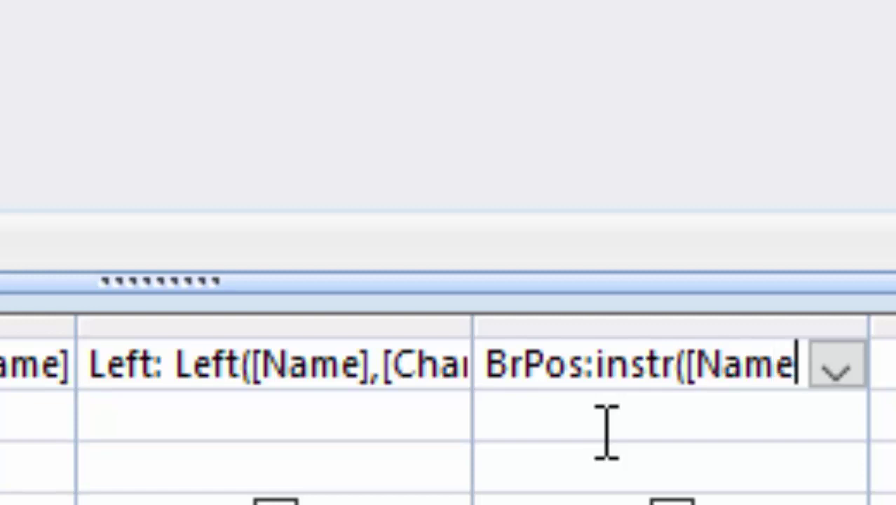
type("],")
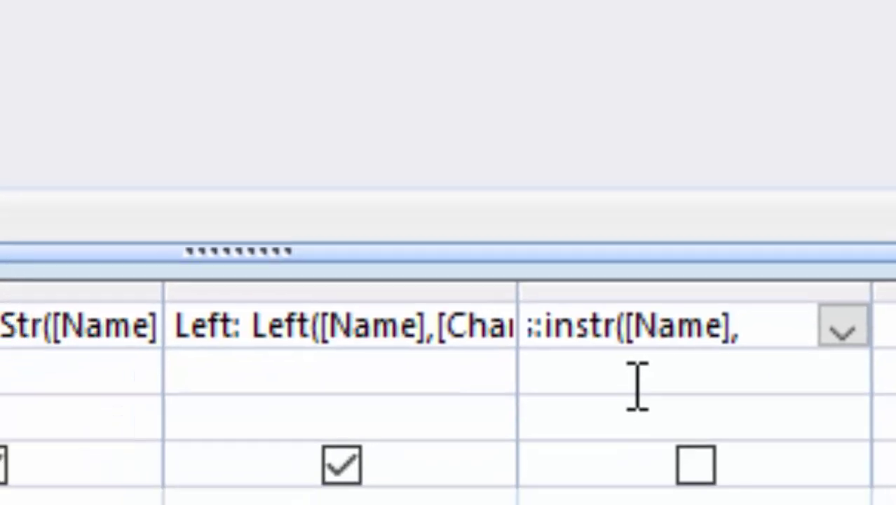
type("\"")
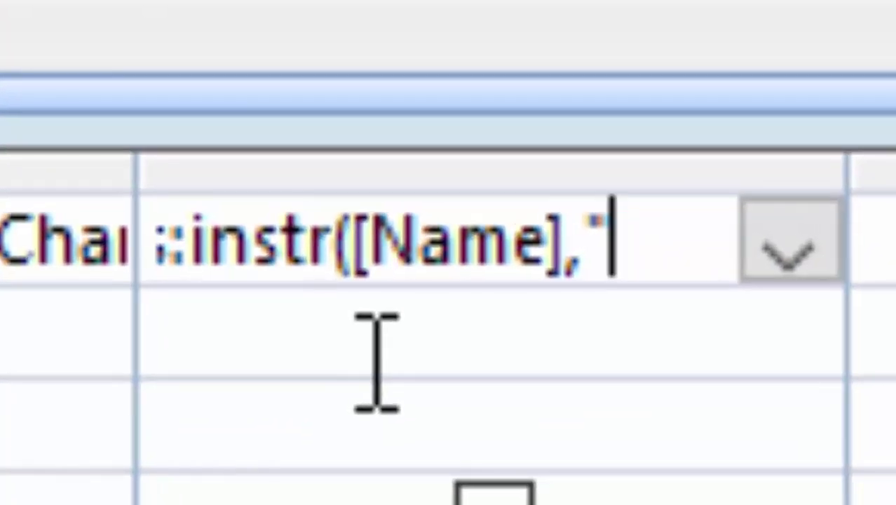
type("[")
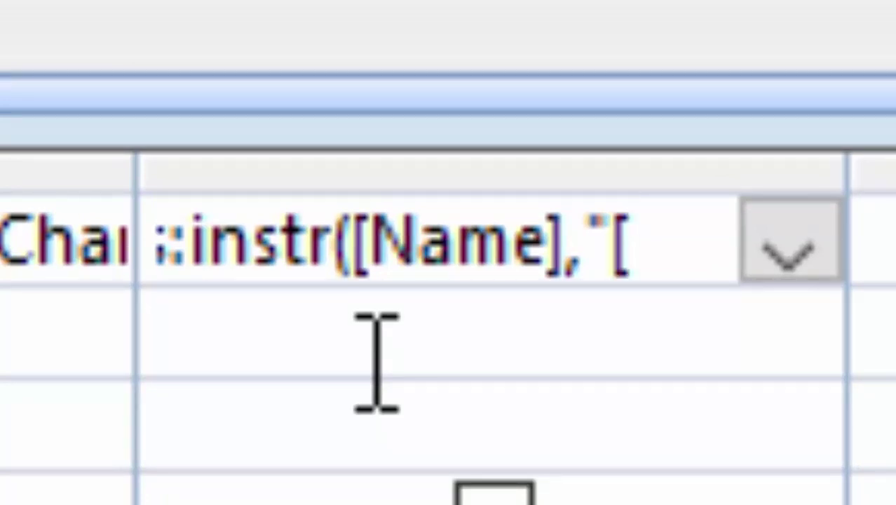
type("\"")
type(")")
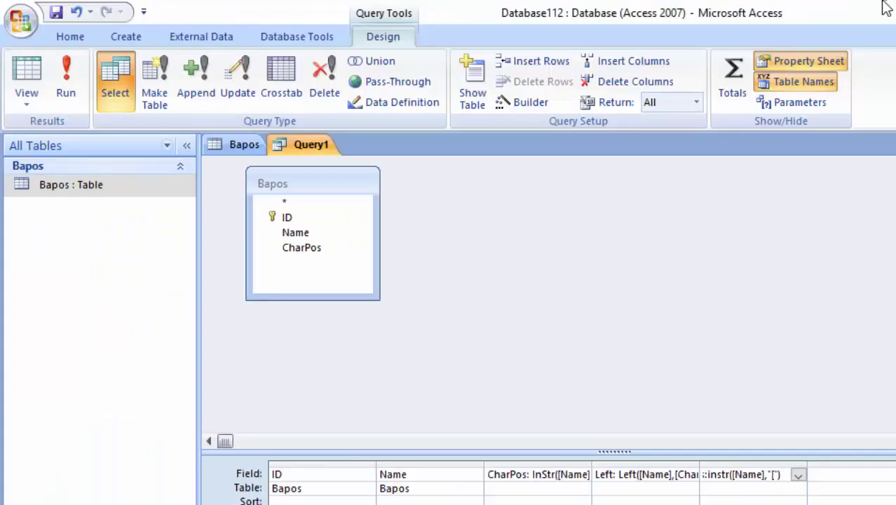
left_click(61, 71)
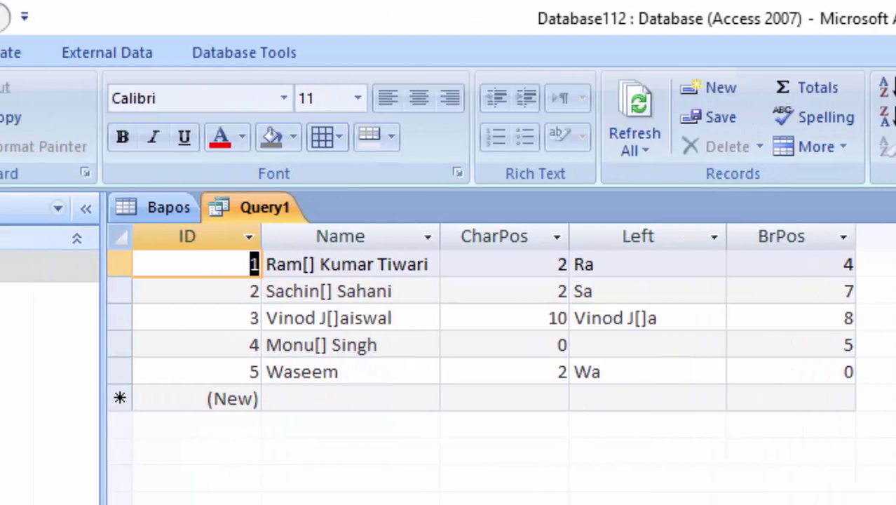
left_click(33, 143)
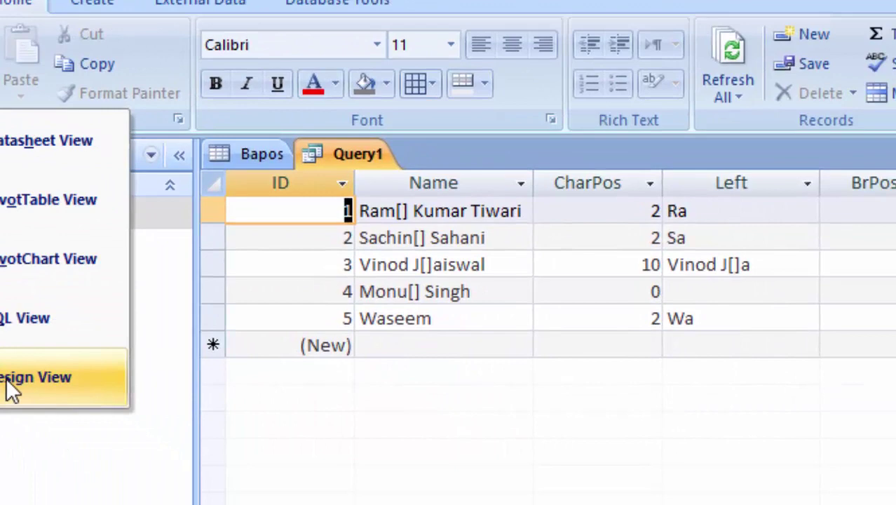
Step: In design view, enter Char:left([Name],[BrPos]) in the Zoom box for the sixth field
left_click(80, 430)
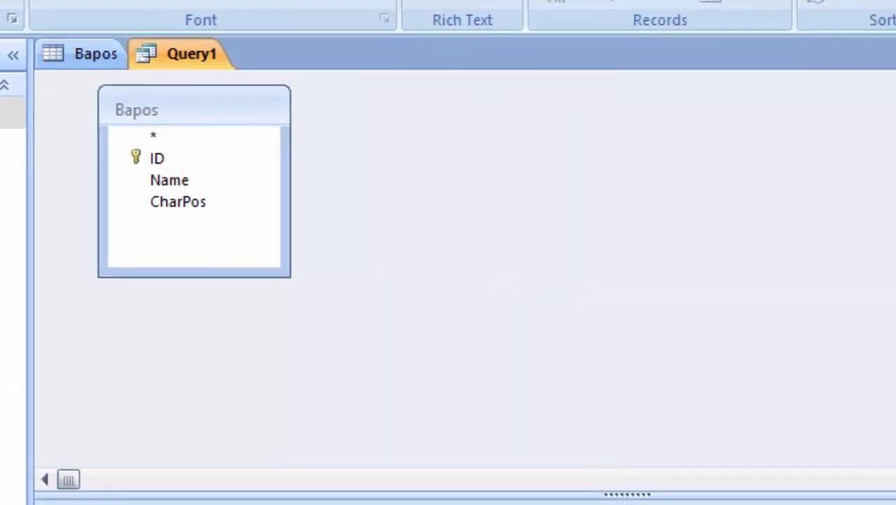
left_click(414, 249)
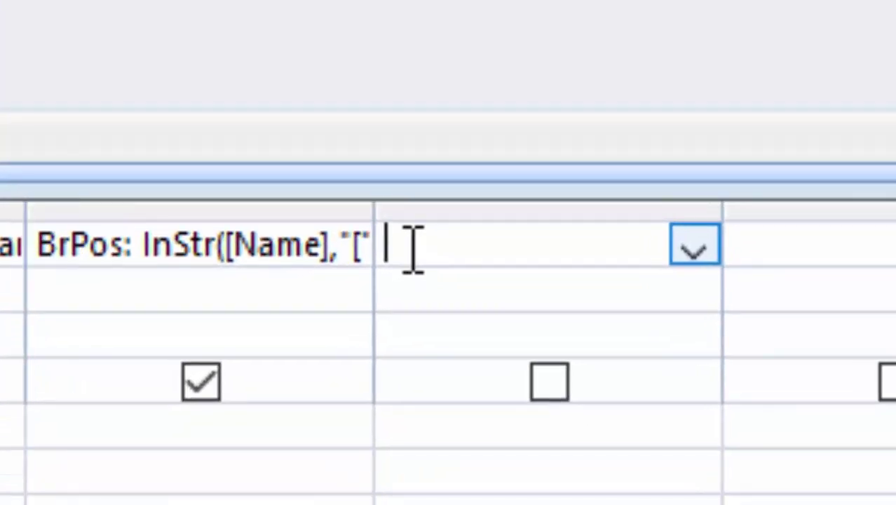
right_click(413, 249)
left_click(491, 480)
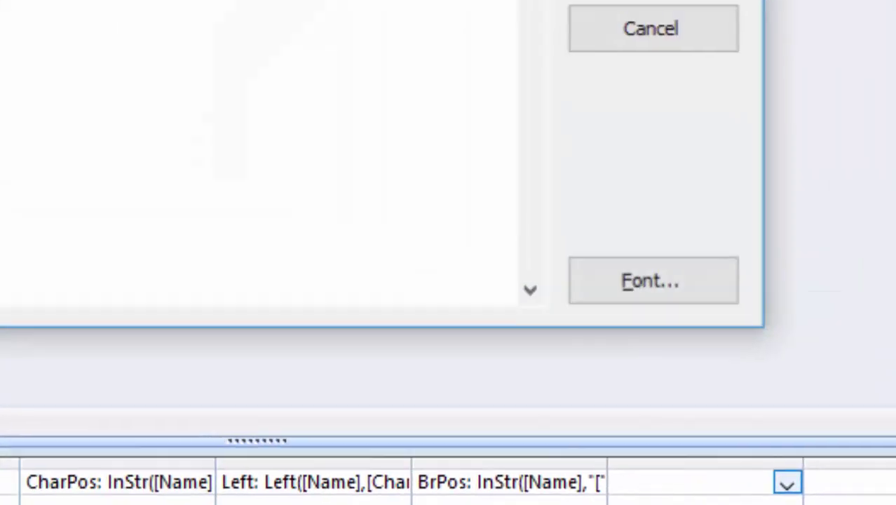
type("Char")
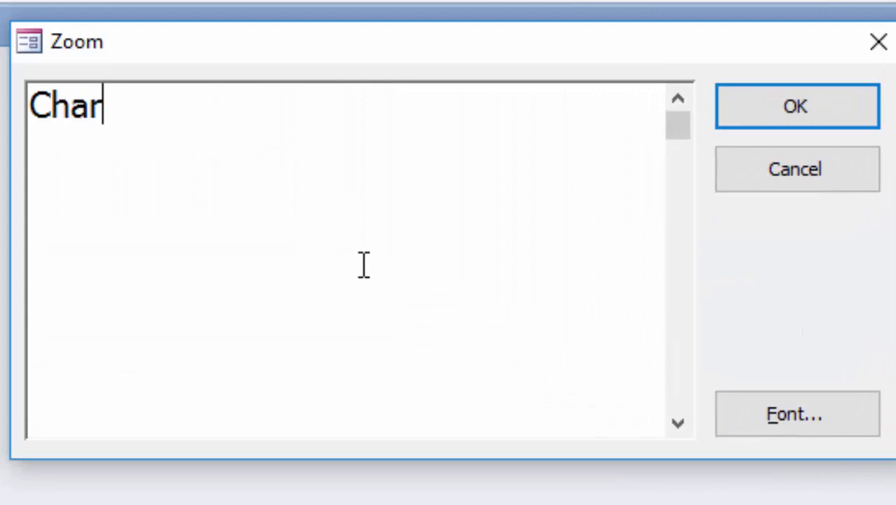
type(":")
type("left")
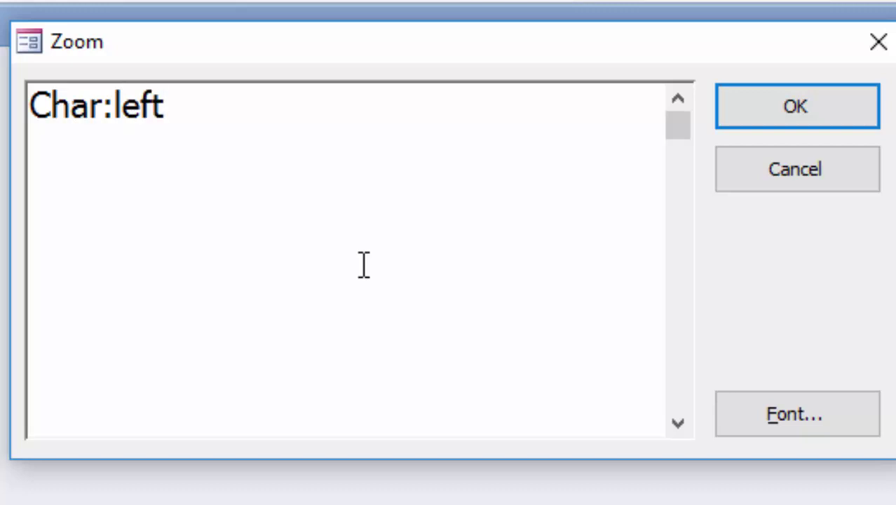
type("(")
type("[N")
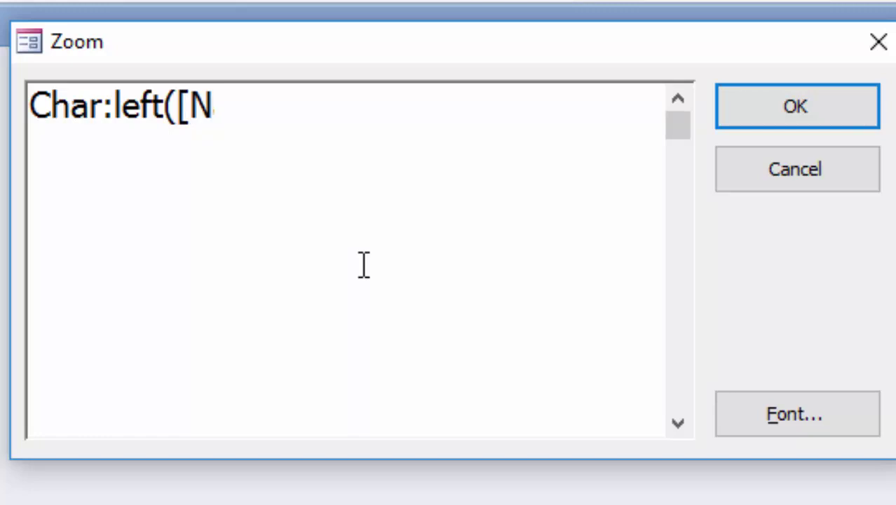
type("ame]")
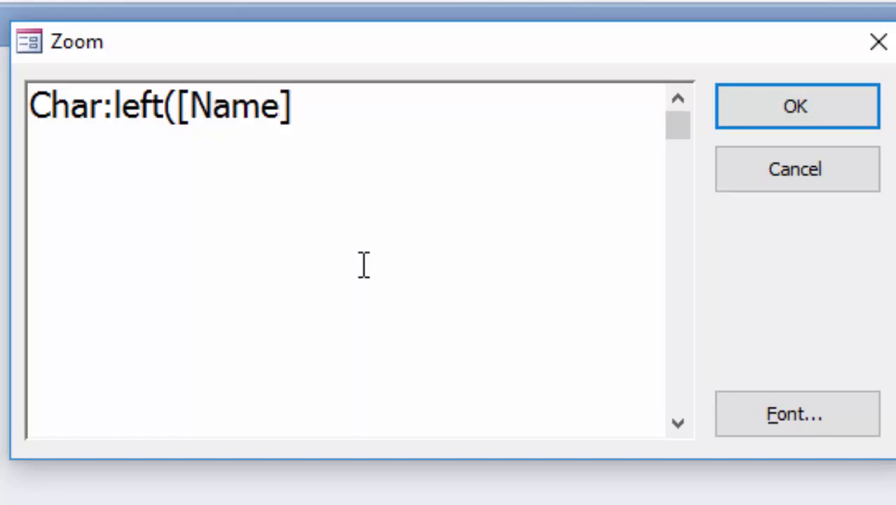
type(",")
type("[")
type("BrP")
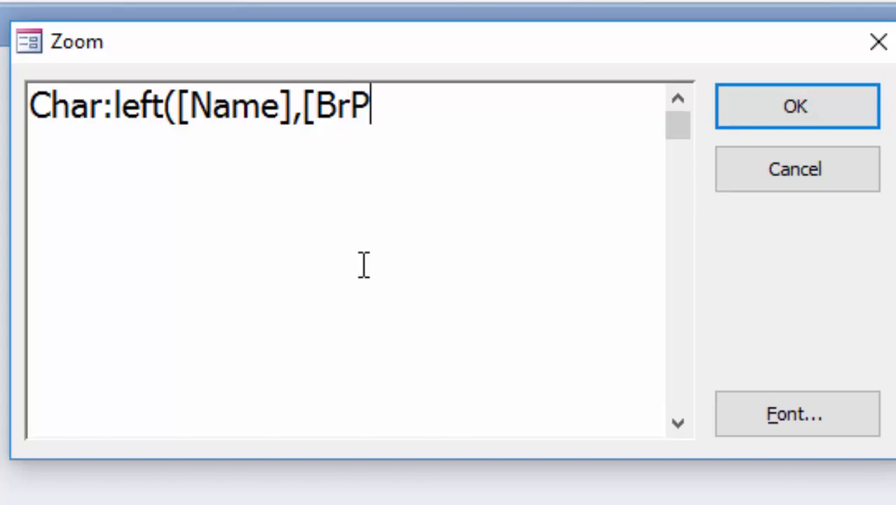
type("o")
type("s")
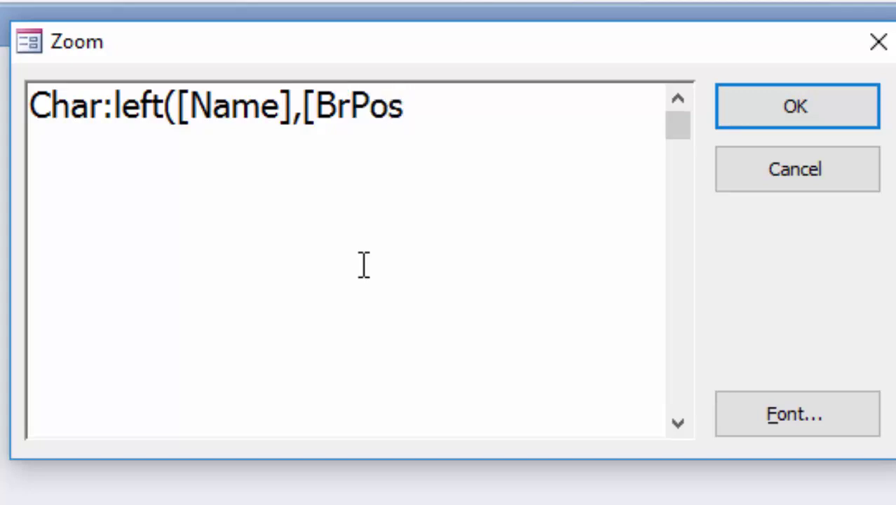
type("]")
type(")")
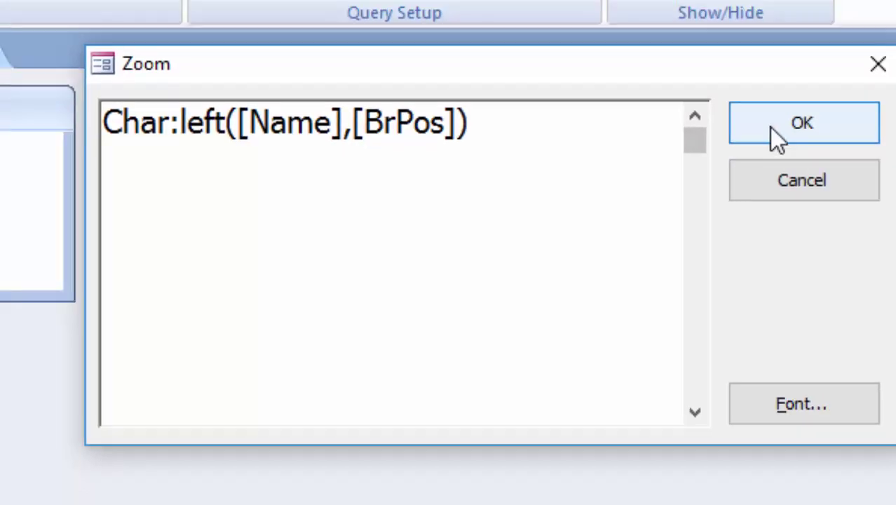
Step: Accept the Char expression and run the query, checking each name cut just after its "["
left_click(796, 107)
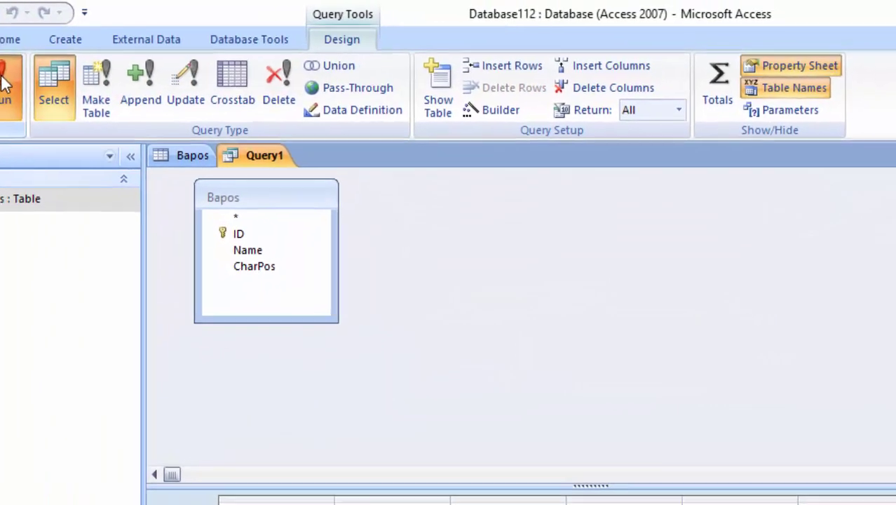
left_click(65, 78)
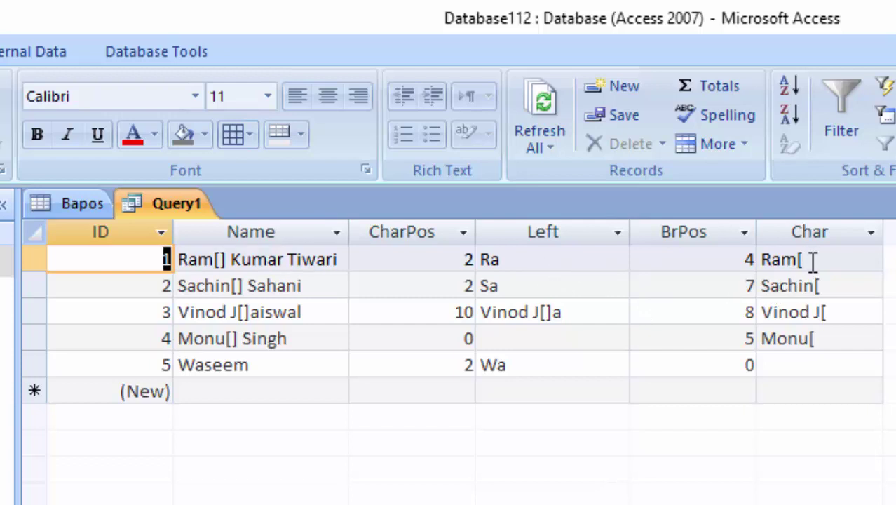
left_click_drag(812, 259, 761, 260)
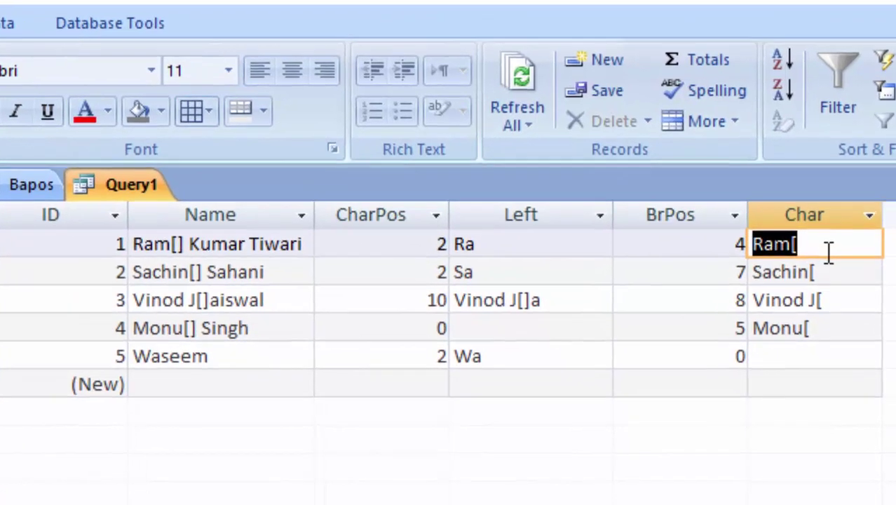
left_click(829, 246)
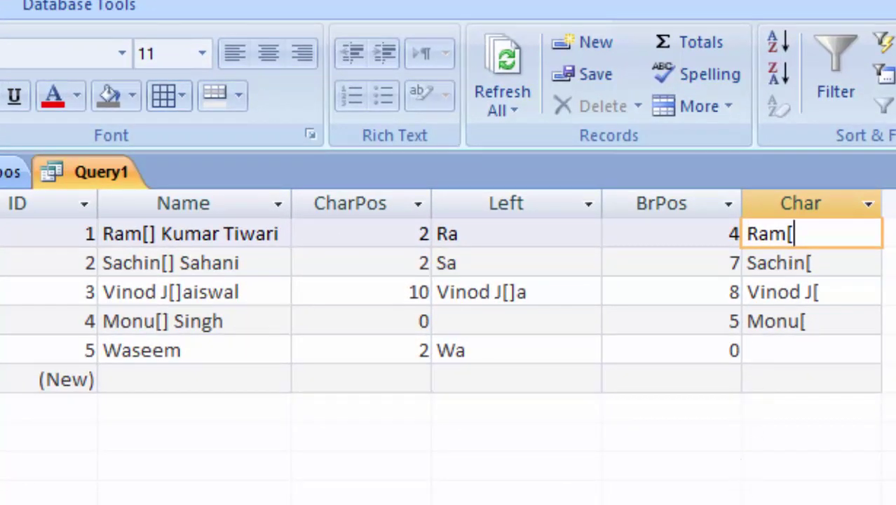